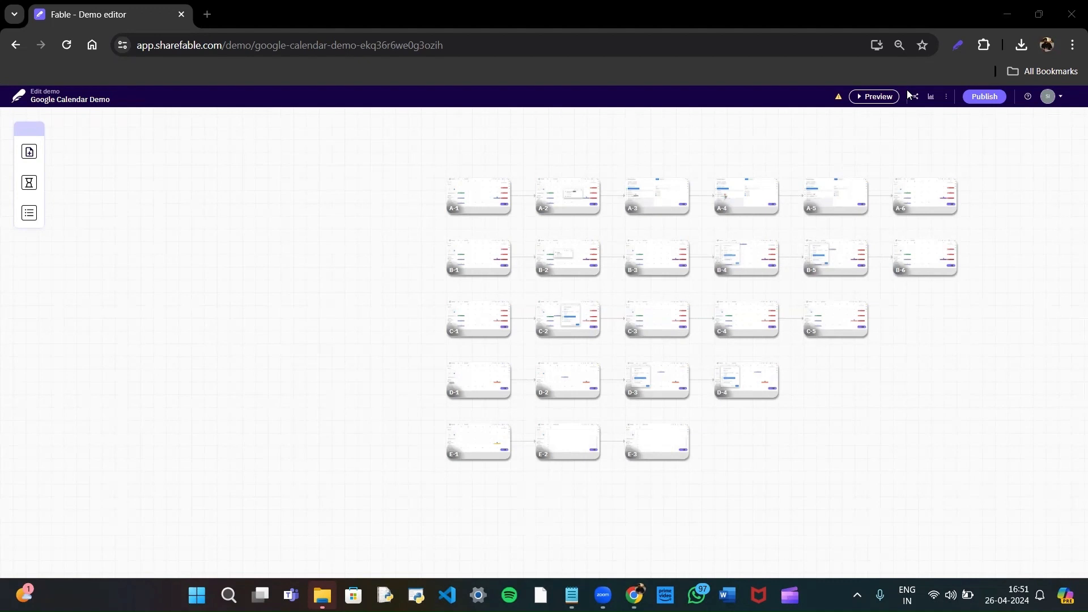
# Open screen A-1 for editing and bring up the text formatting options of its annotation.
pyautogui.click(471, 209)
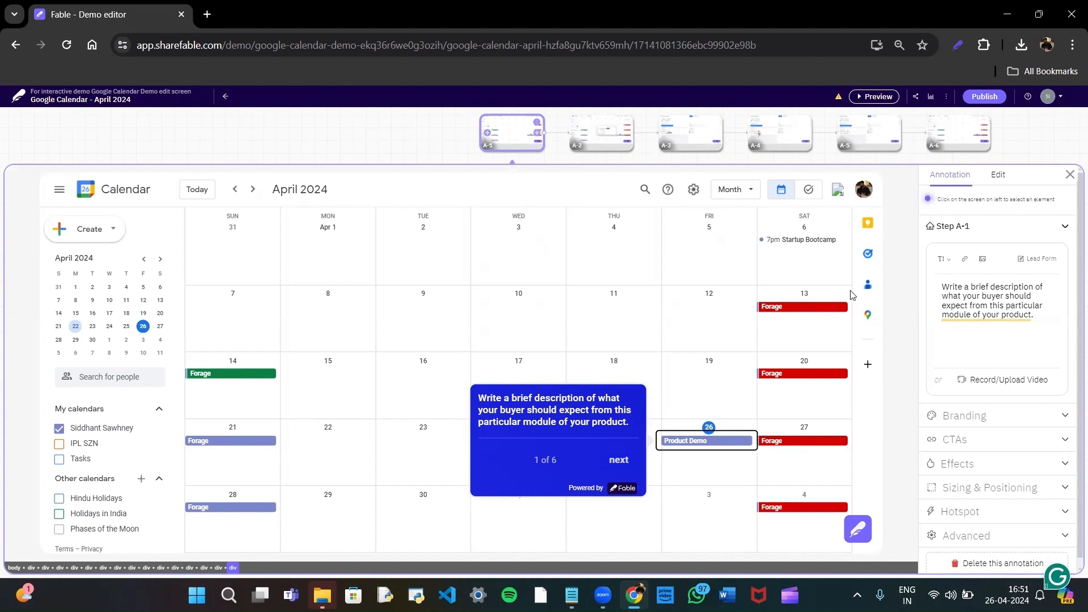
pyautogui.click(944, 259)
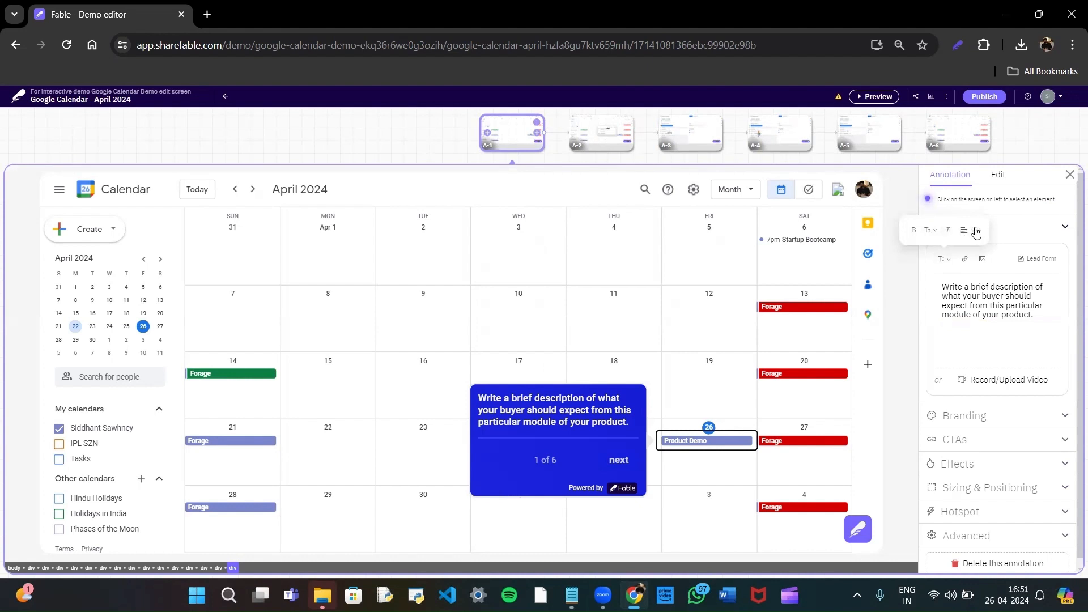
pyautogui.moveTo(1000, 341); pyautogui.dragTo(996, 332)
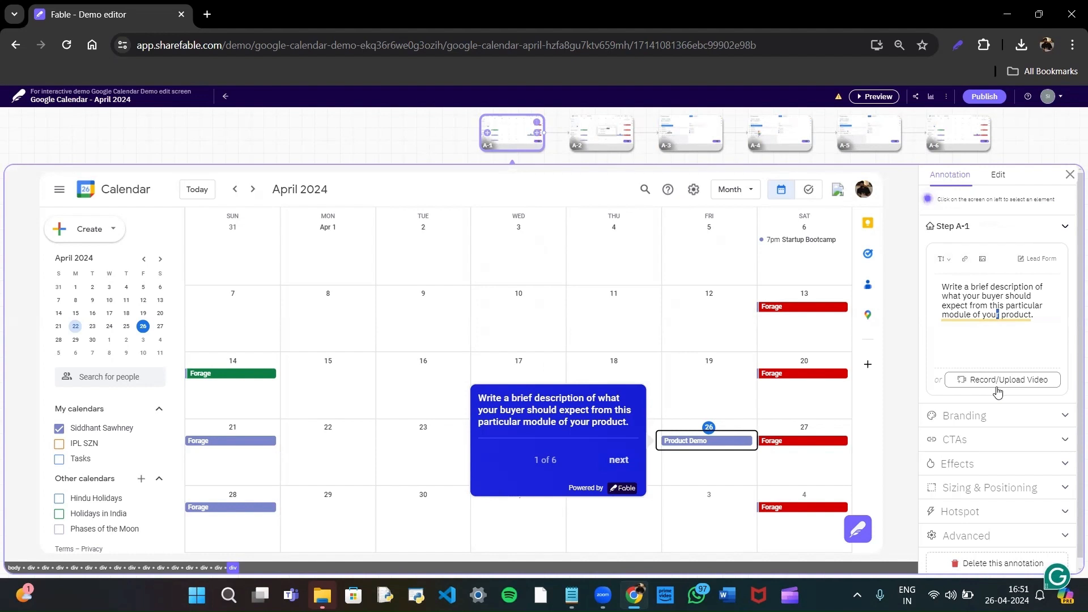
# Set the primary color in the A-1 annotation's branding to black (#000000).
pyautogui.scroll(-1, 1043, 408)
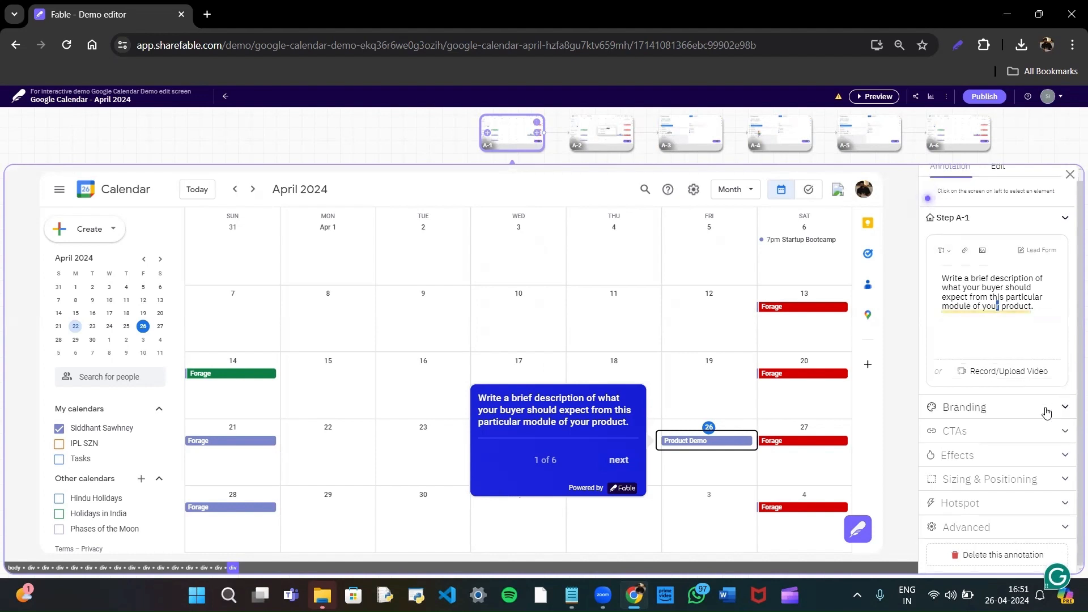
pyautogui.click(1047, 412)
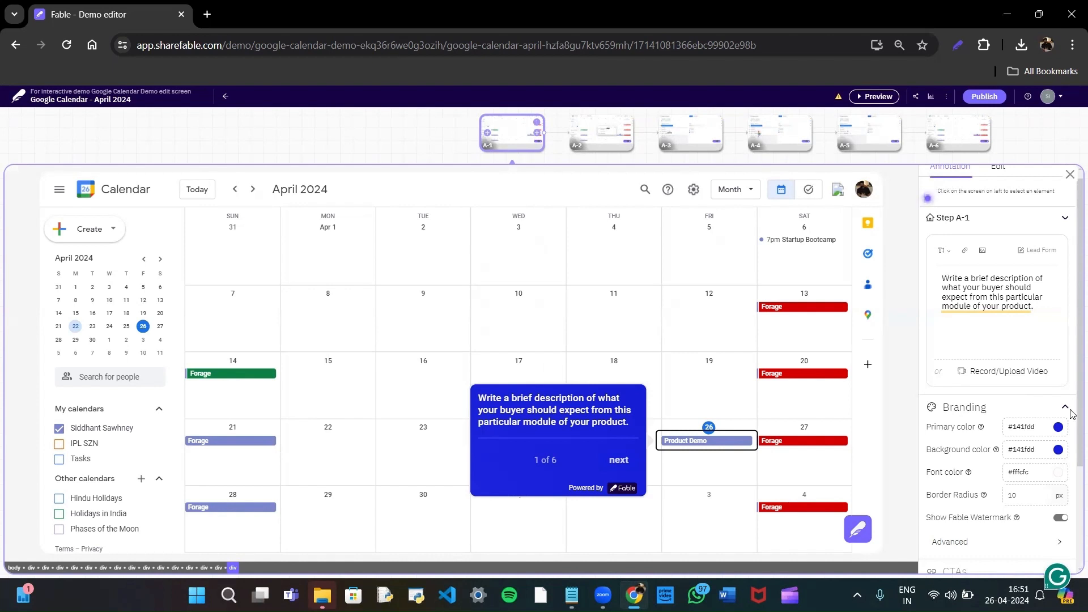
pyautogui.scroll(-1, 1049, 417)
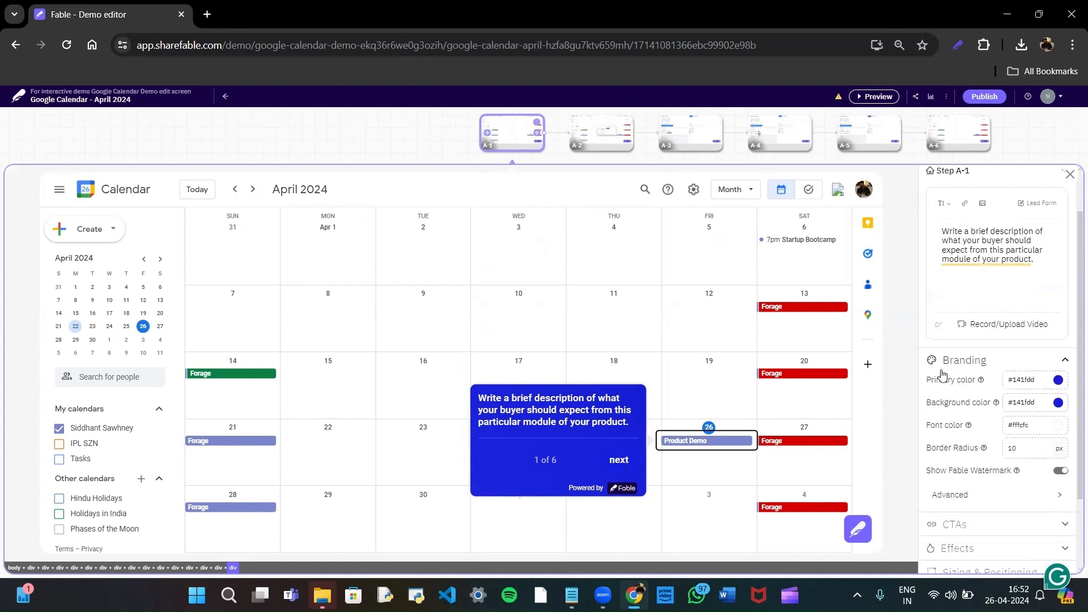
pyautogui.click(1042, 380)
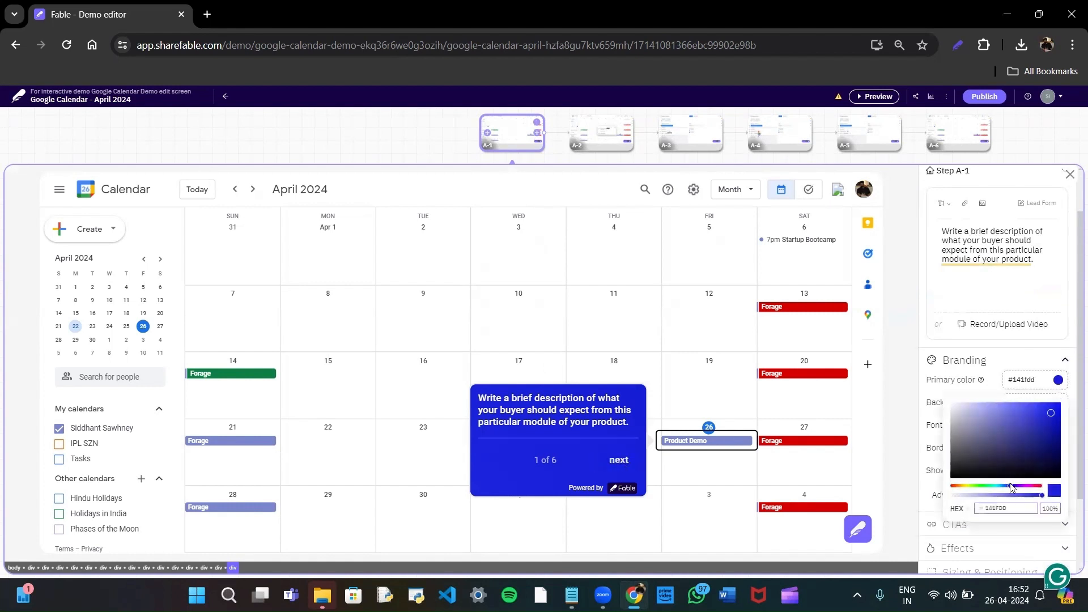
pyautogui.click(1048, 469)
pyautogui.click(1053, 477)
# Change the annotation's background color to red (#ec1212).
pyautogui.click(990, 392)
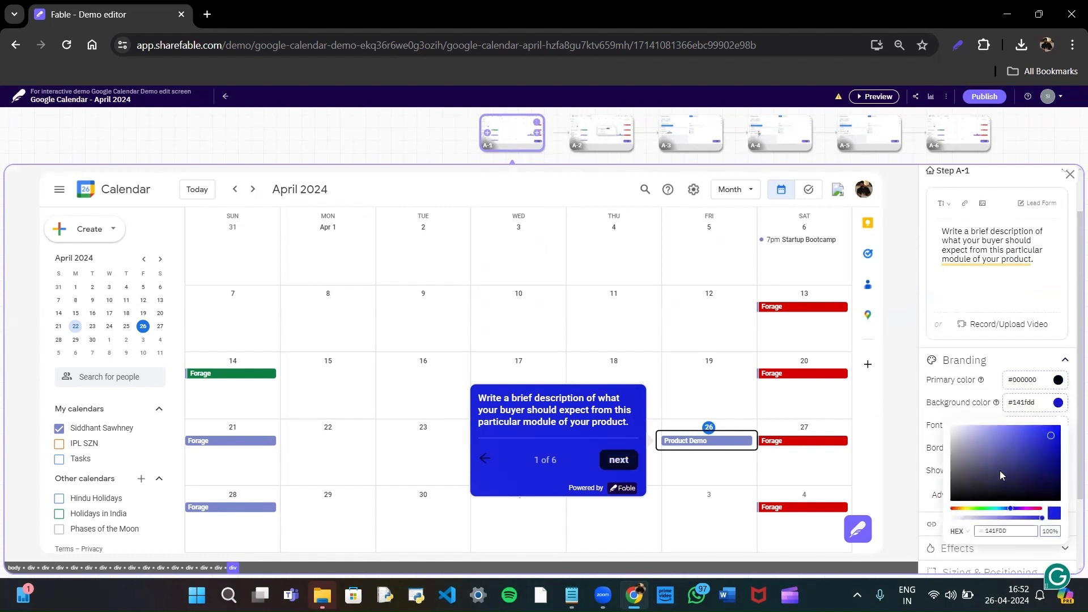
pyautogui.click(993, 509)
pyautogui.moveTo(978, 511); pyautogui.dragTo(949, 511)
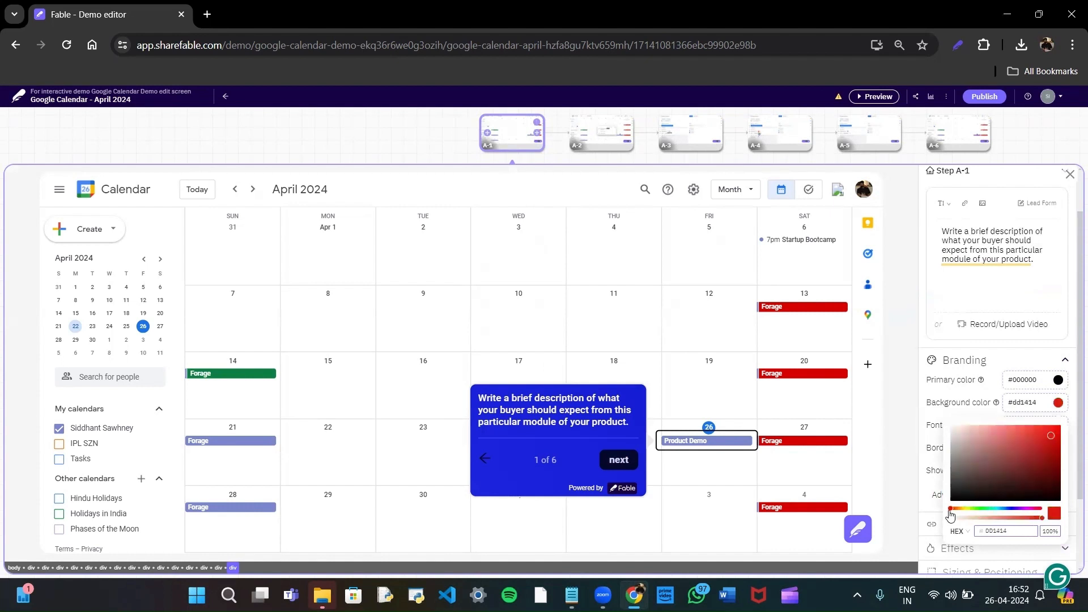
pyautogui.moveTo(994, 484)
pyautogui.mouseDown()
pyautogui.moveTo(1031, 463)
pyautogui.moveTo(1053, 430)
pyautogui.mouseUp()
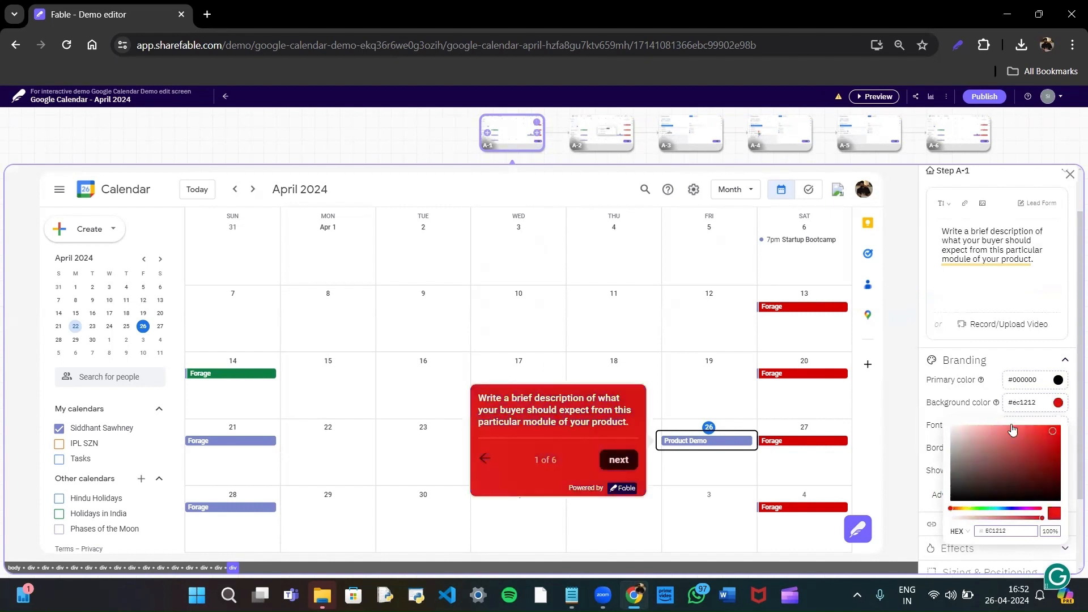
pyautogui.click(984, 399)
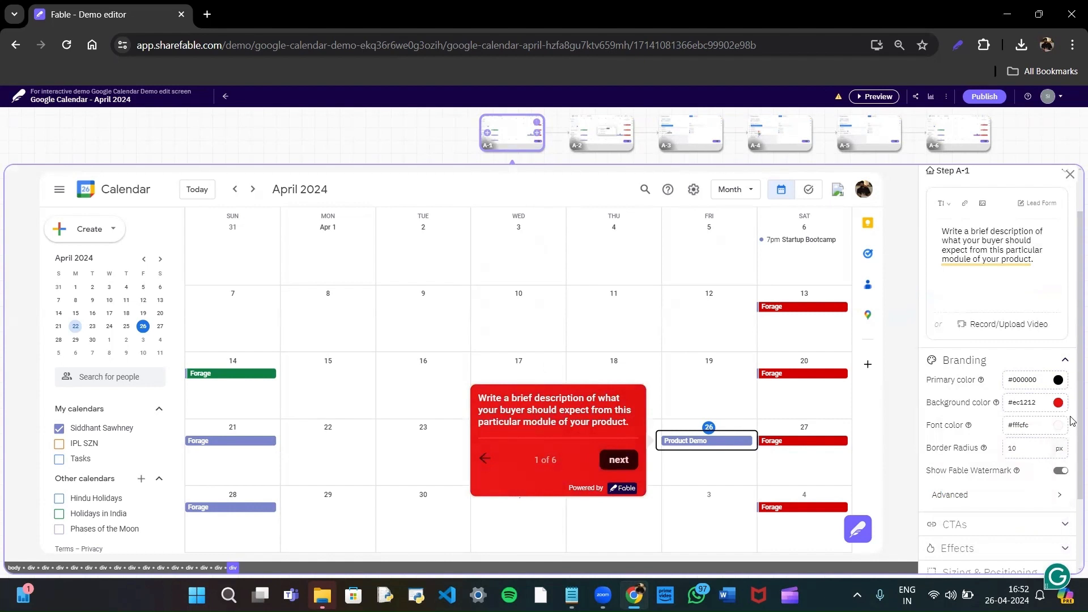
# In the advanced branding options, set the annotation's border color to #000000 and the selection effect to Blinking.
pyautogui.scroll(-2, 1007, 416)
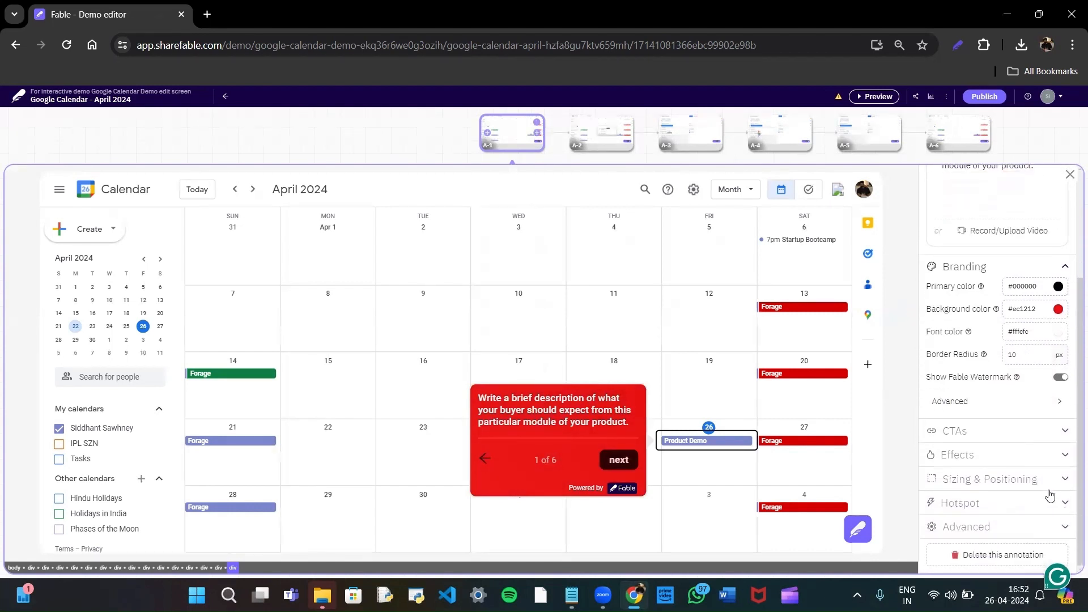
pyautogui.click(1009, 414)
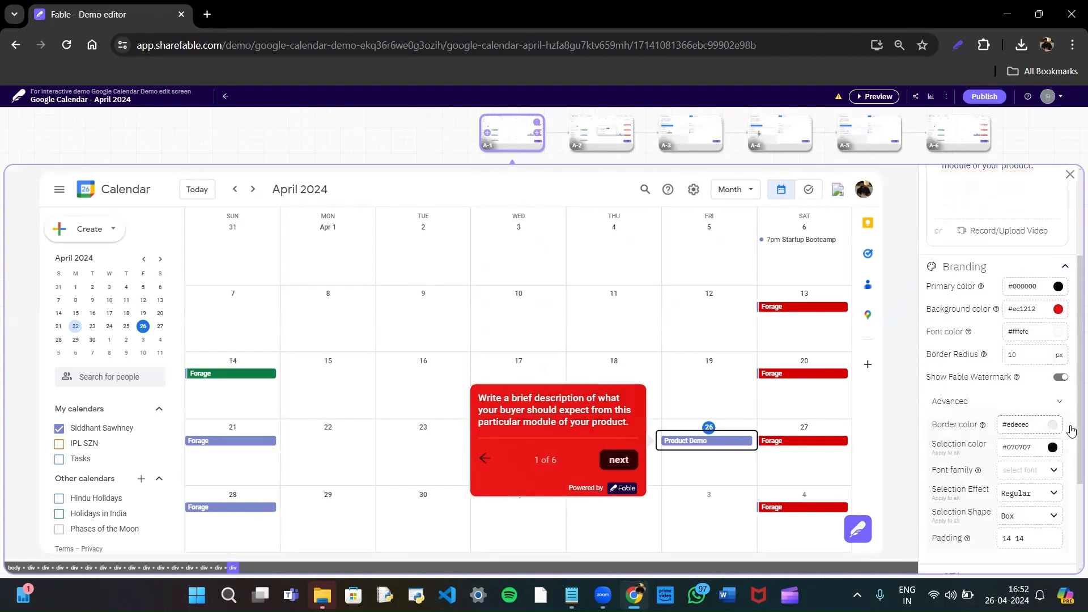
pyautogui.scroll(-2, 1073, 434)
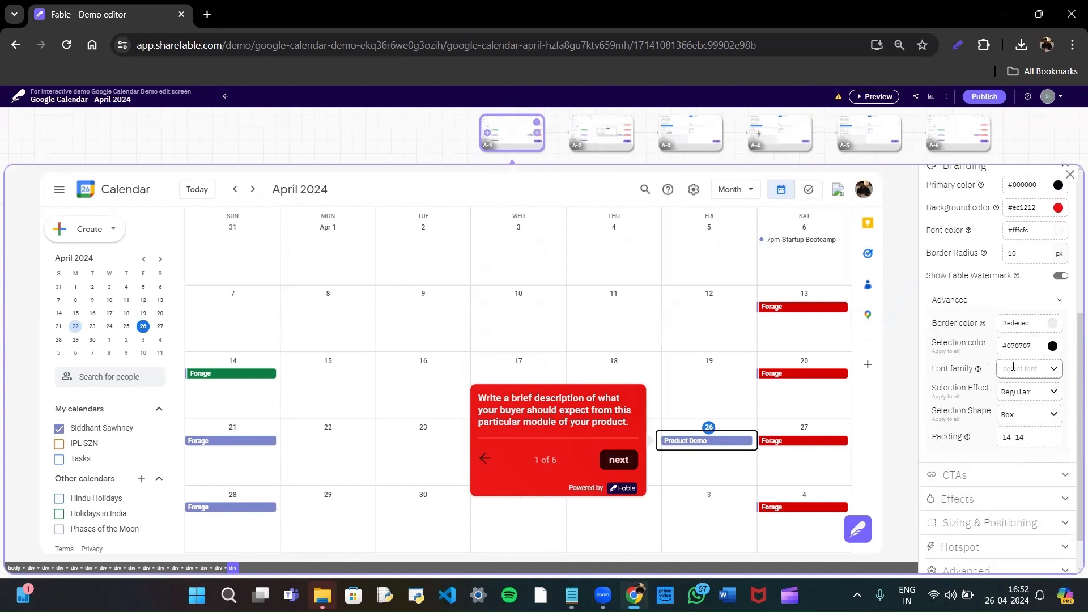
pyautogui.click(1030, 324)
pyautogui.moveTo(1006, 393); pyautogui.dragTo(1056, 425)
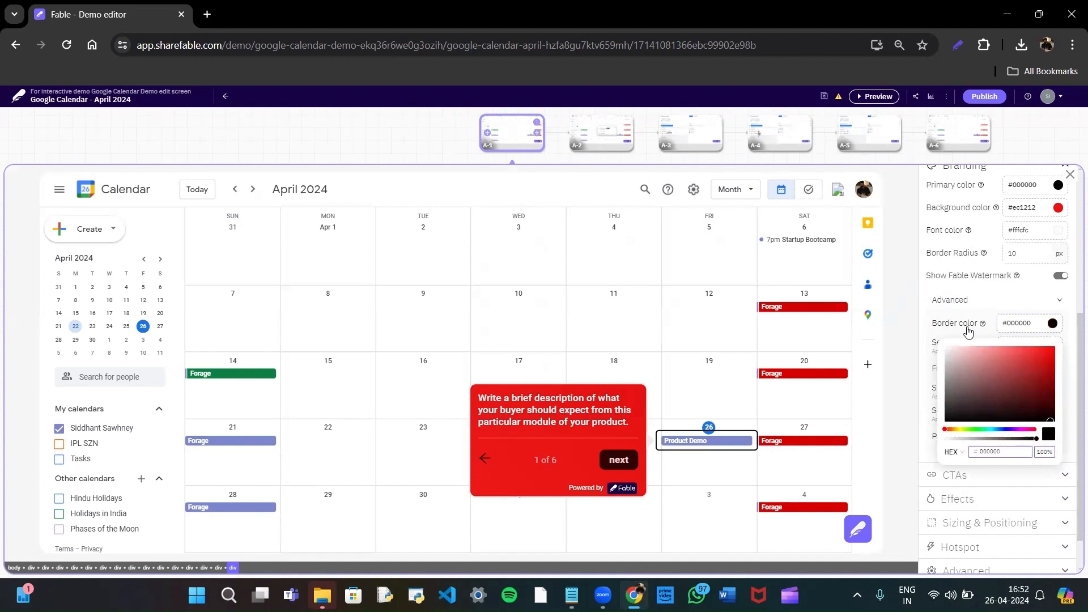
pyautogui.click(972, 337)
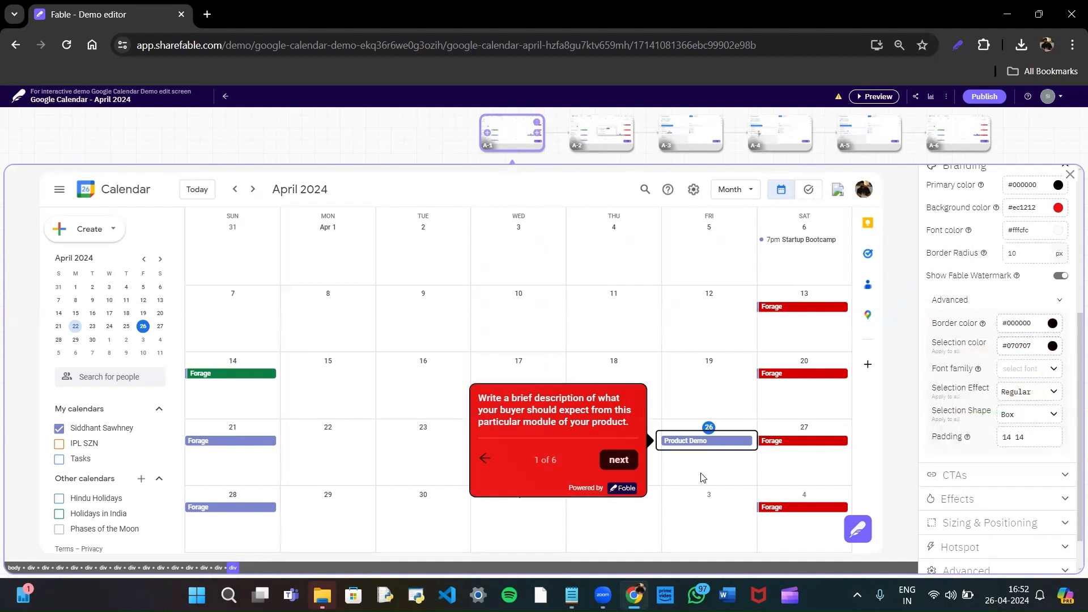
pyautogui.click(1012, 392)
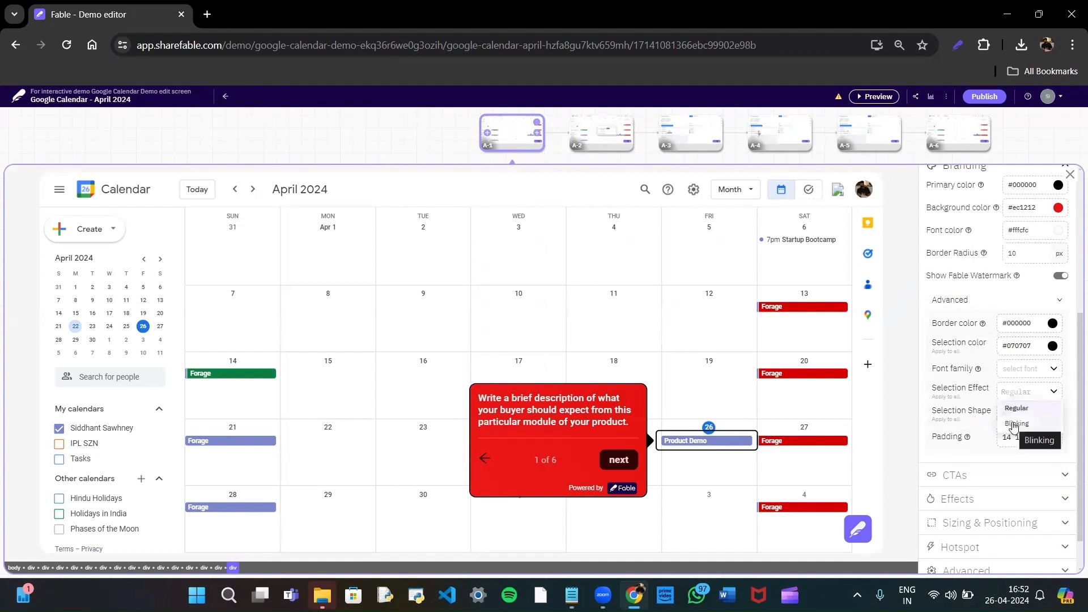
pyautogui.click(1015, 425)
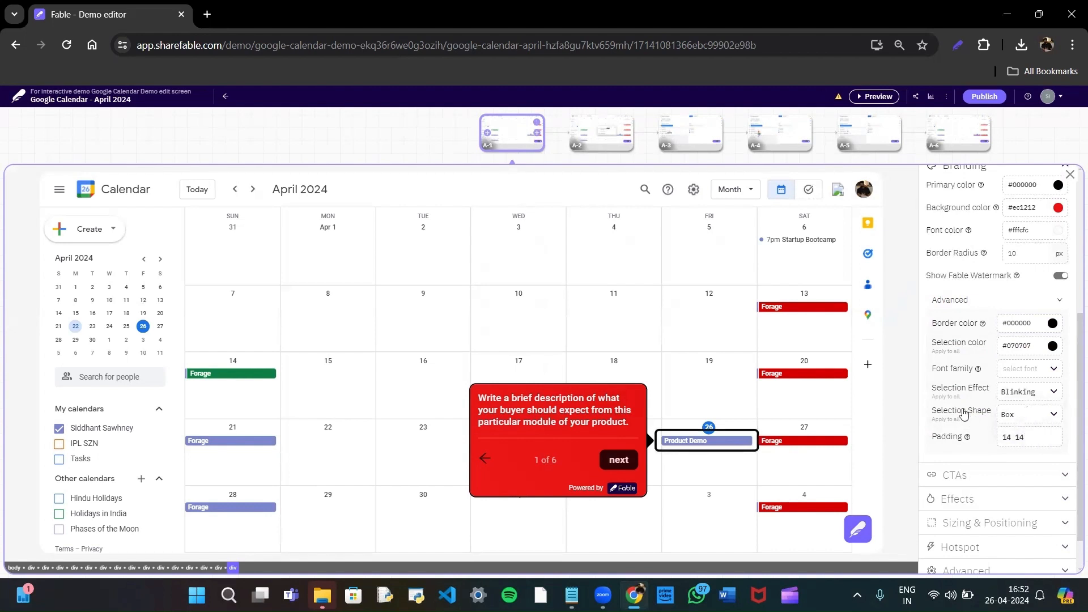
# Try the Pulse selection shape on the annotated element and return the shape to Box.
pyautogui.click(1035, 416)
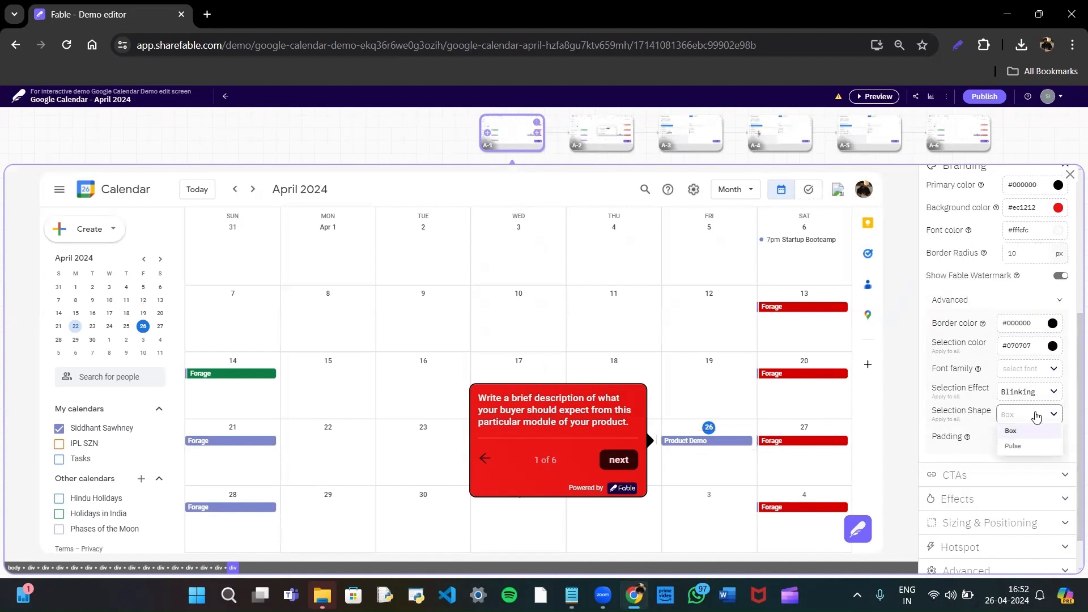
pyautogui.click(1041, 451)
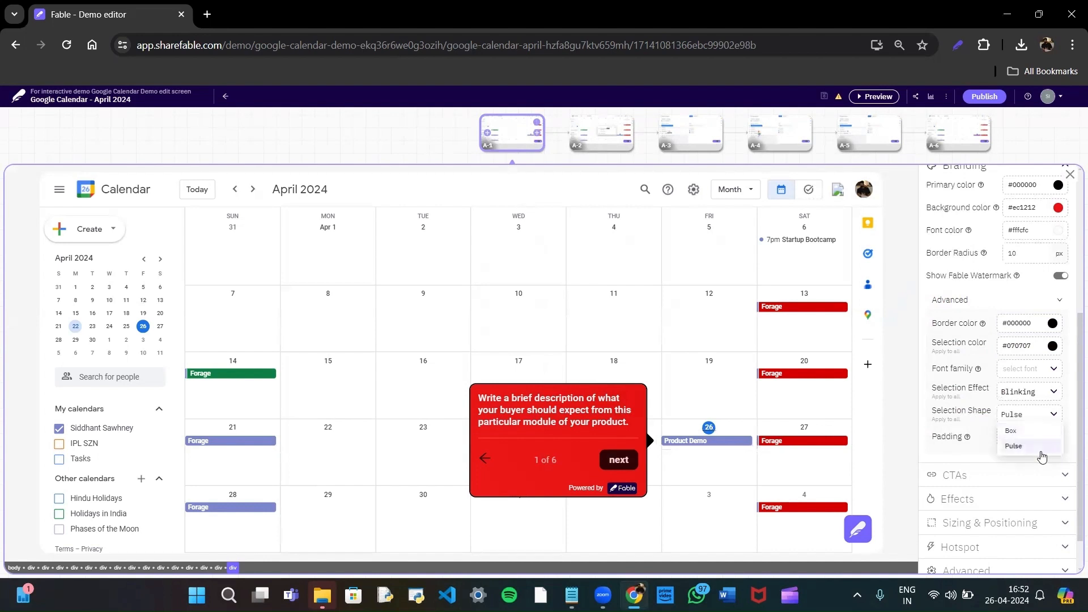
pyautogui.click(1040, 416)
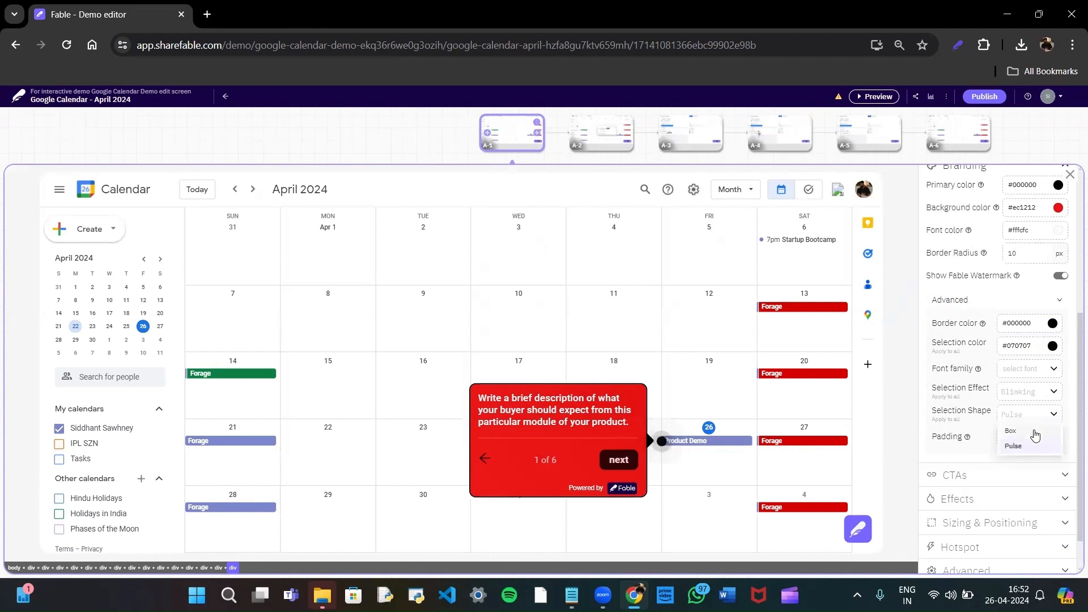
pyautogui.click(1027, 434)
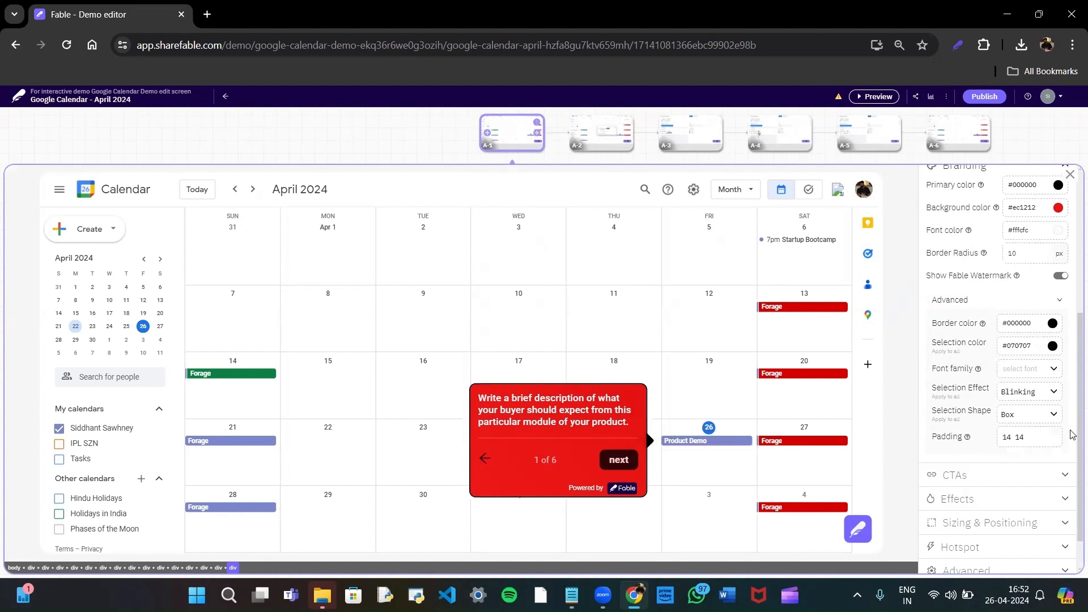
# Expand the annotation's CTA settings and inspect the link options for the next button.
pyautogui.scroll(-1, 1074, 453)
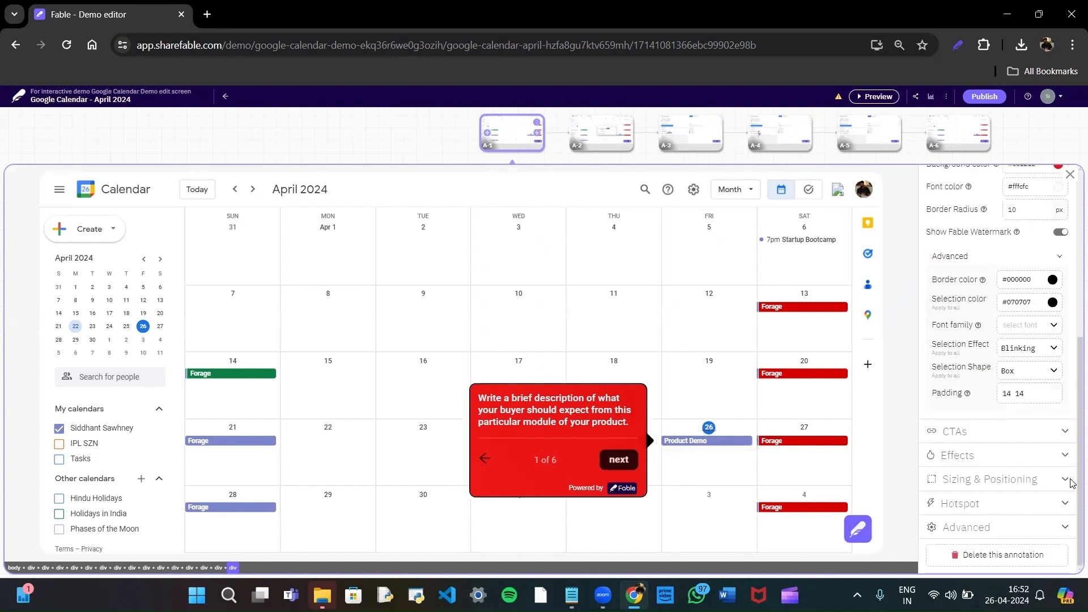
pyautogui.click(1014, 433)
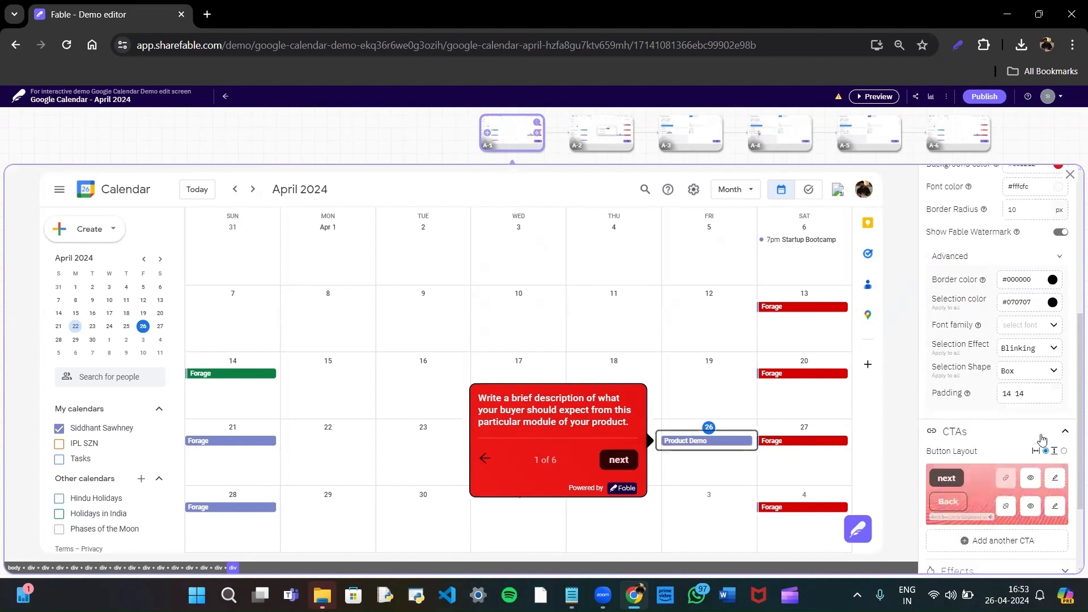
pyautogui.scroll(-1, 1073, 475)
pyautogui.scroll(-2, 1072, 475)
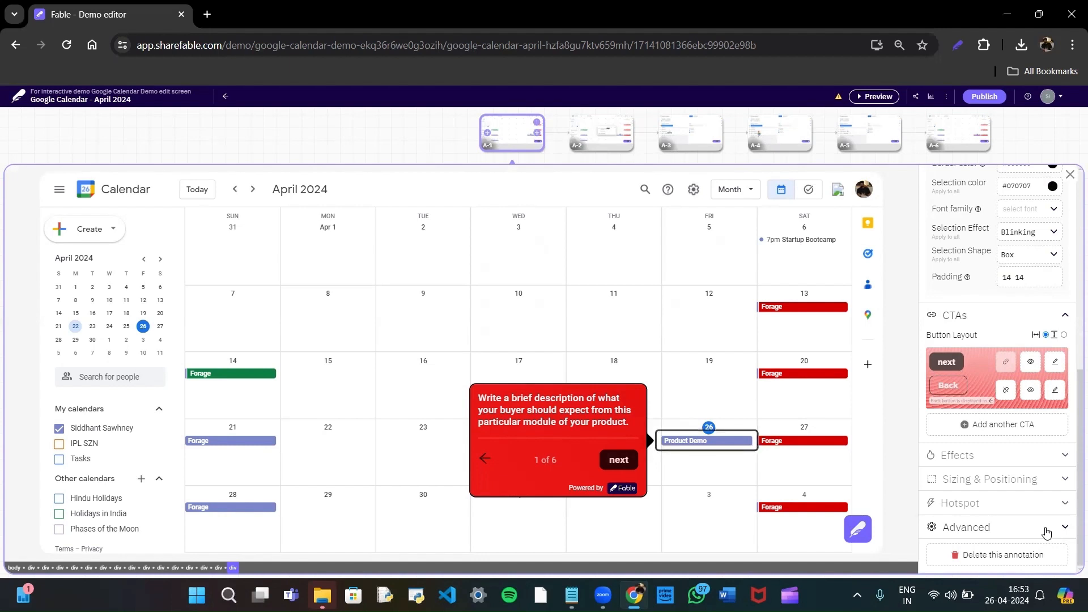
pyautogui.click(1008, 360)
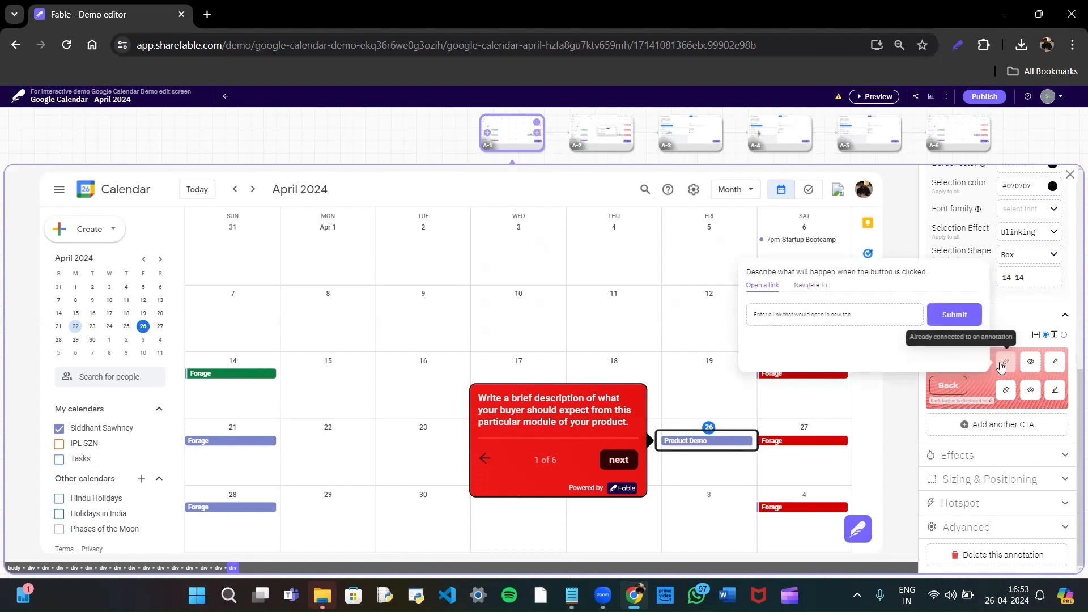
pyautogui.click(1005, 363)
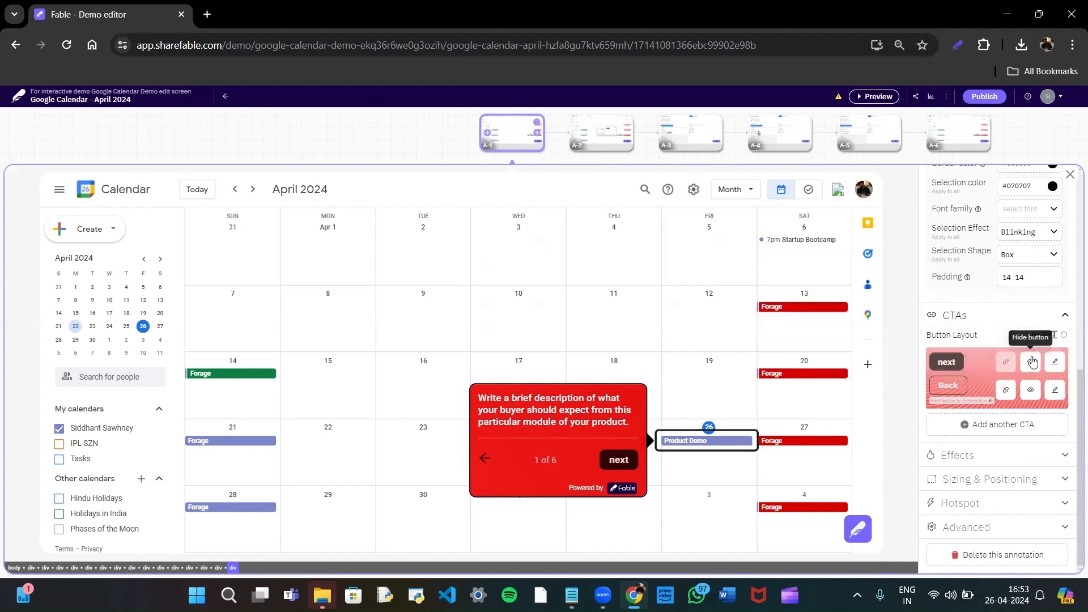
# Hide the annotation's next button and show it again.
pyautogui.click(1032, 361)
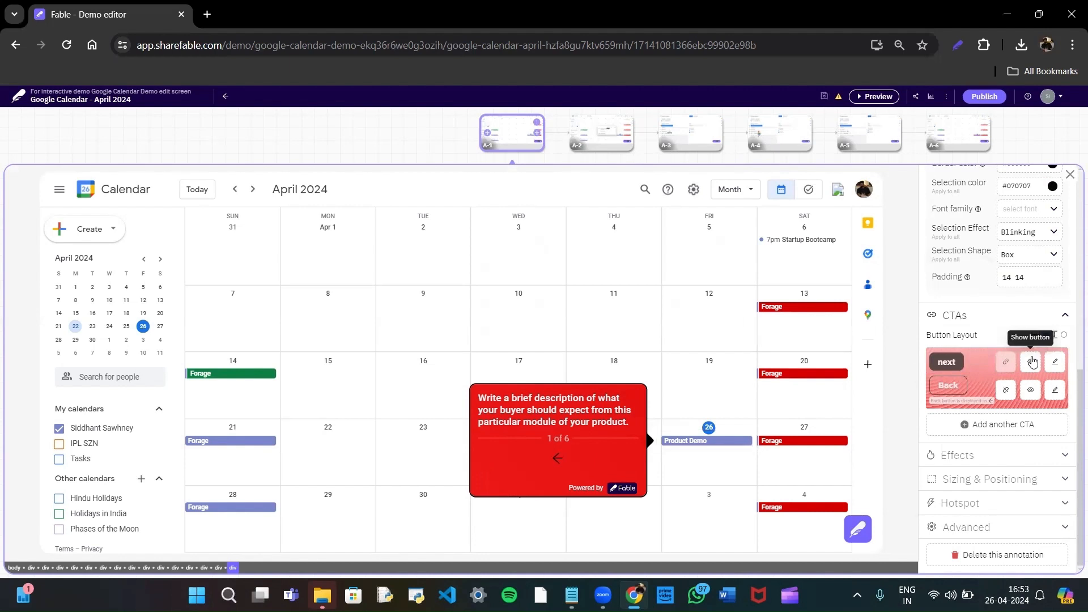
pyautogui.click(1031, 362)
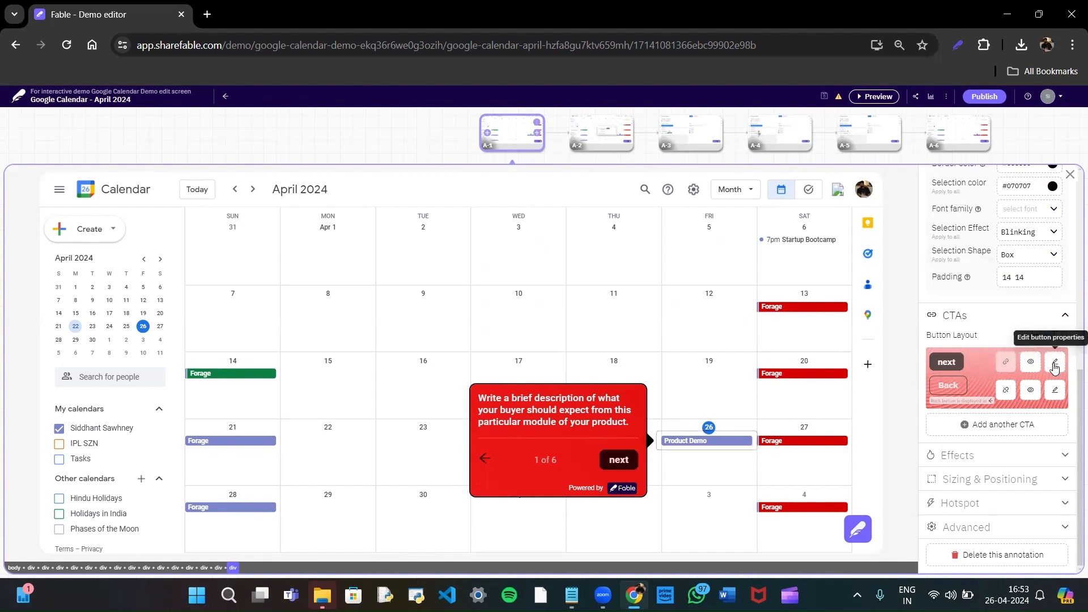
# Set the button style of the annotation's next CTA to link.
pyautogui.click(1055, 364)
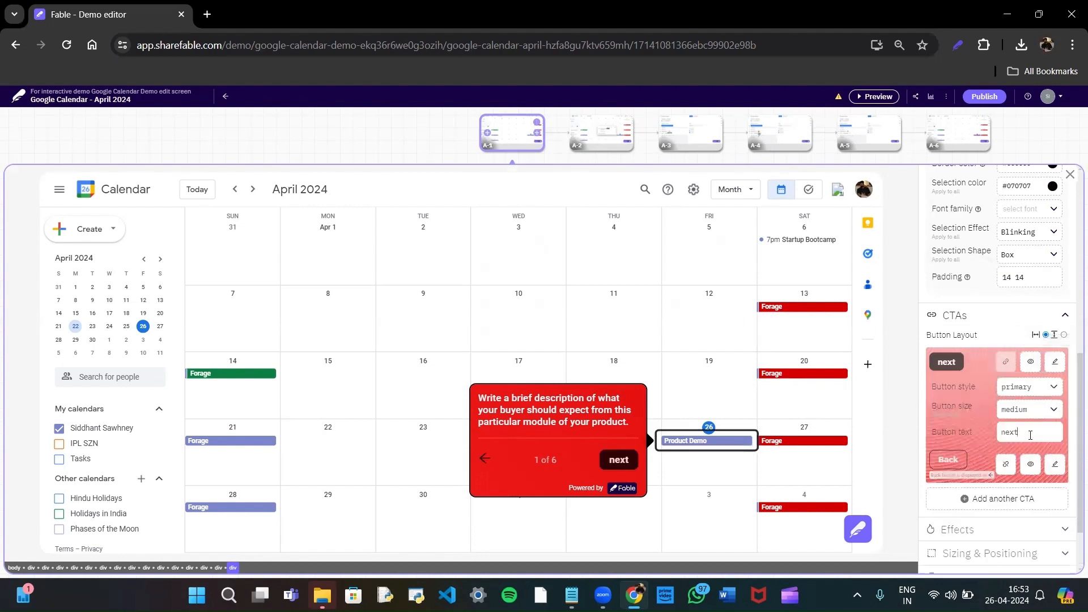
pyautogui.click(1028, 387)
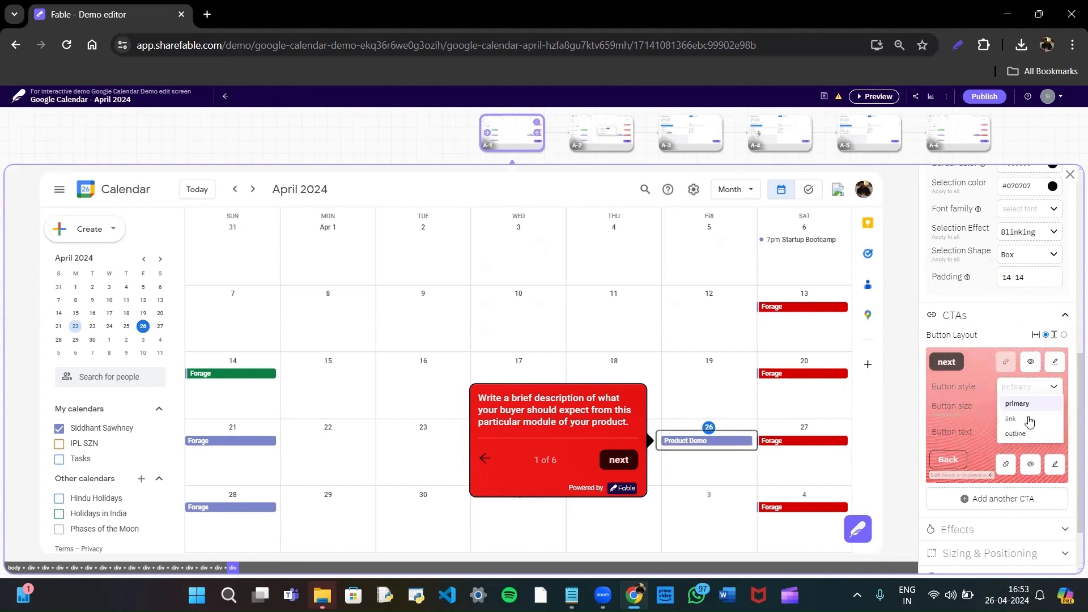
pyautogui.click(1029, 420)
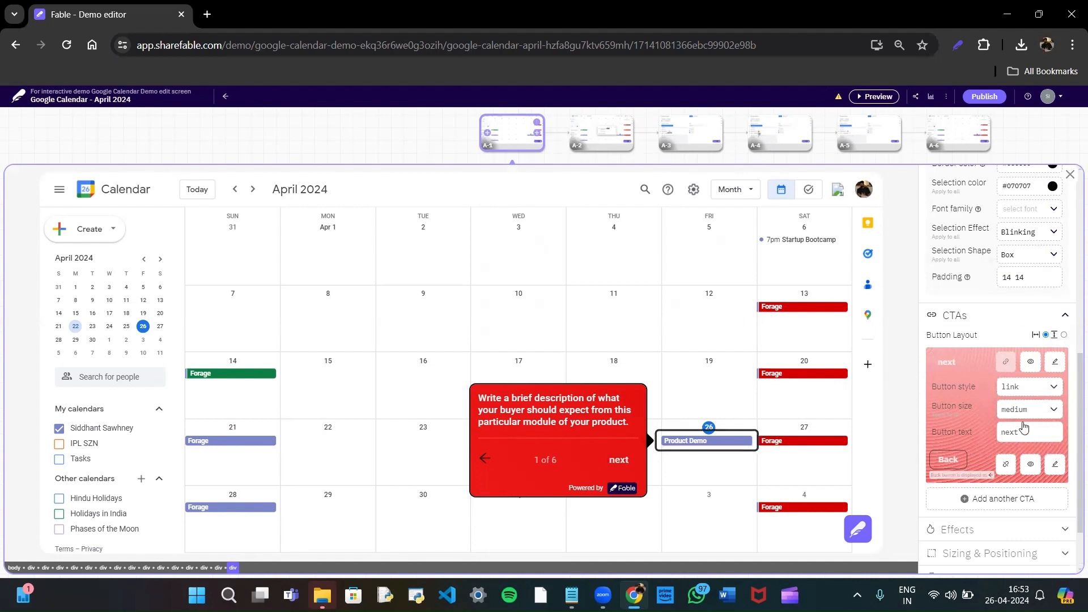
pyautogui.moveTo(1076, 416); pyautogui.dragTo(1067, 482)
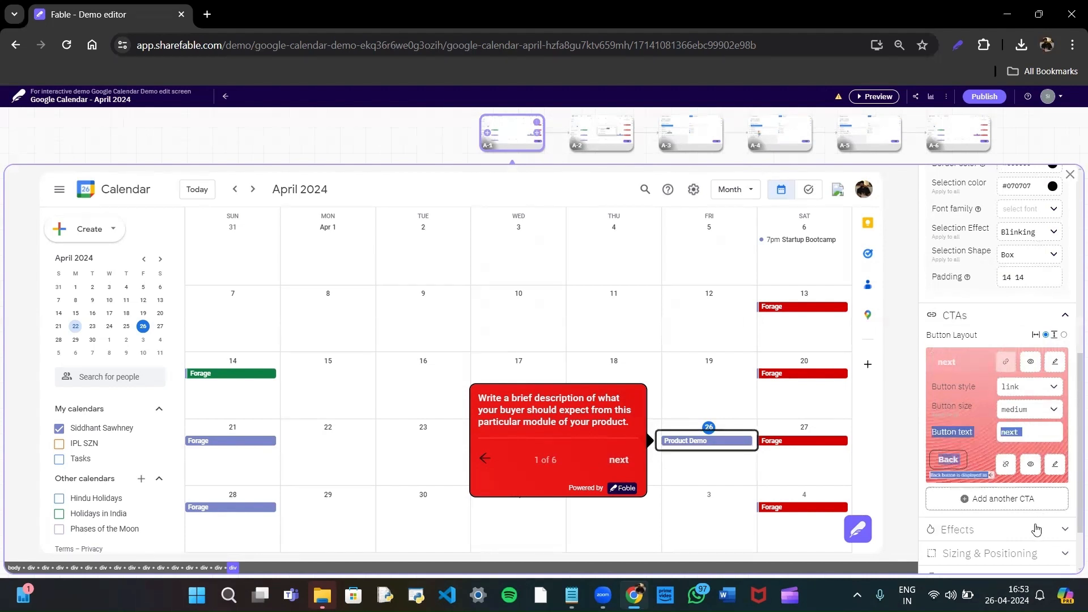
# Set the annotation's on-screen effect preset to Clarity and preview the effect.
pyautogui.click(1036, 530)
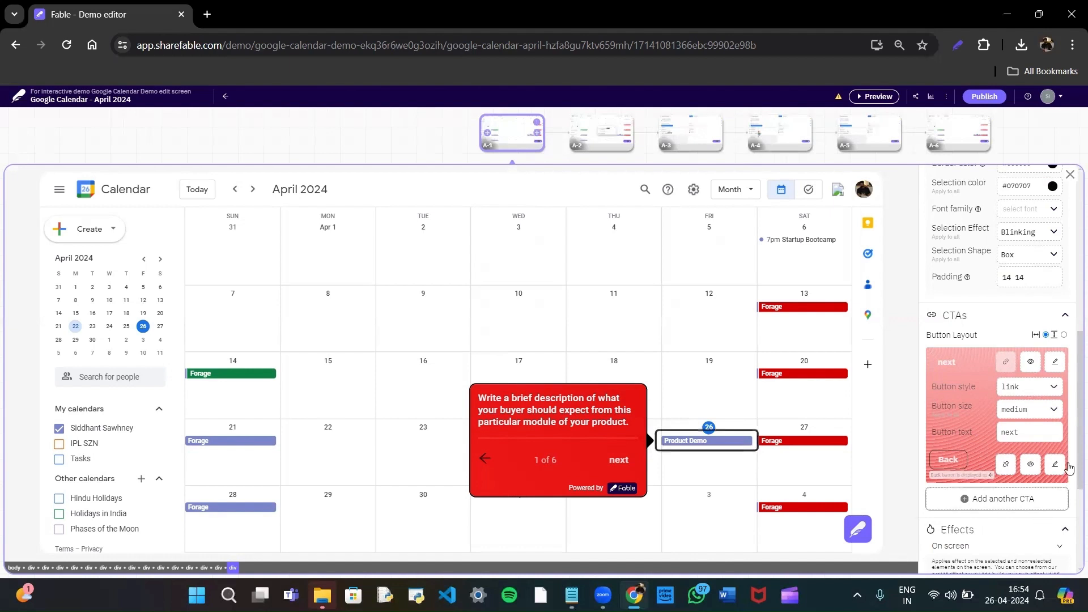
pyautogui.scroll(-3, 1071, 466)
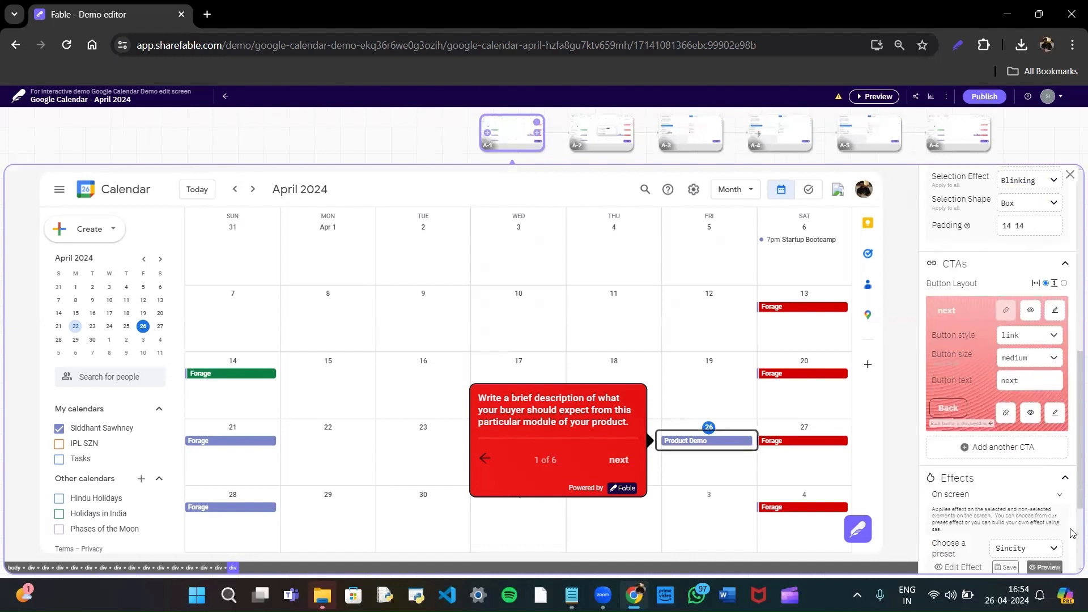
pyautogui.click(1033, 405)
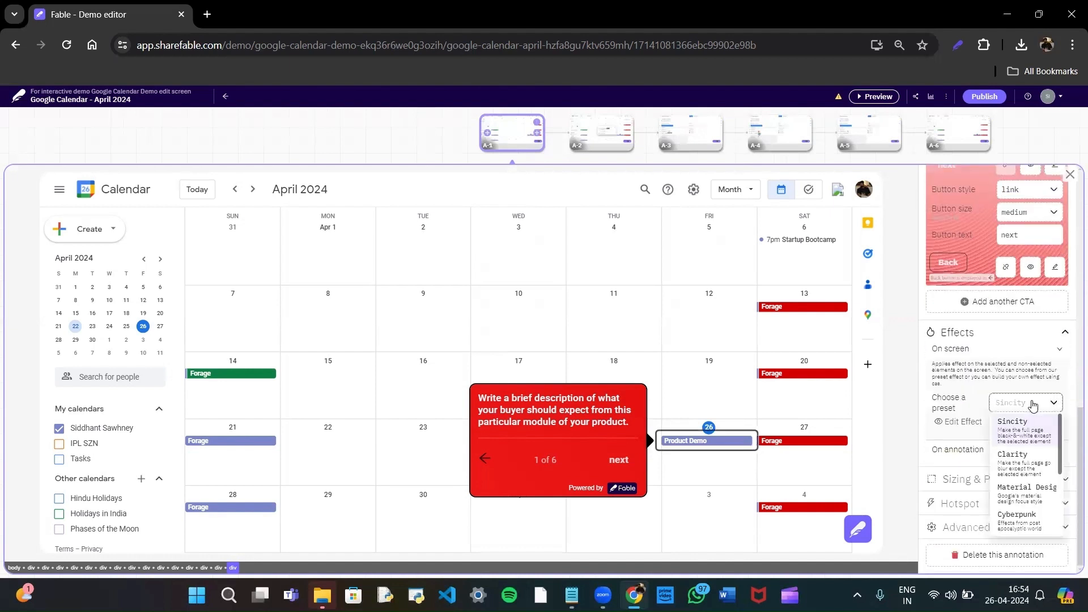
pyautogui.click(1028, 461)
pyautogui.click(1046, 424)
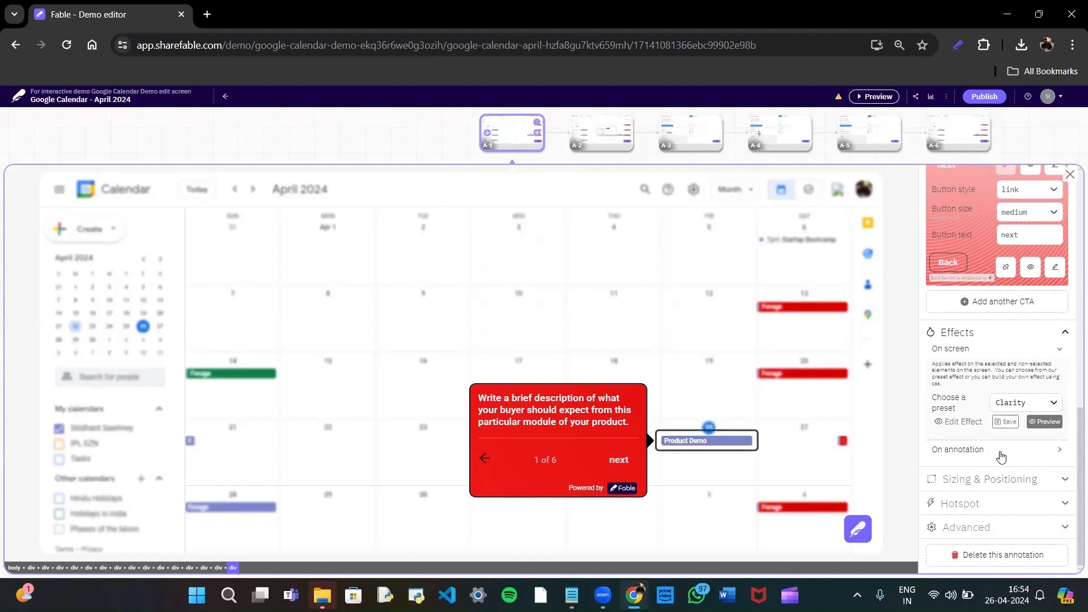
# Choose the Bleeding Edge preset as the effect on the annotation card and save it.
pyautogui.click(1031, 457)
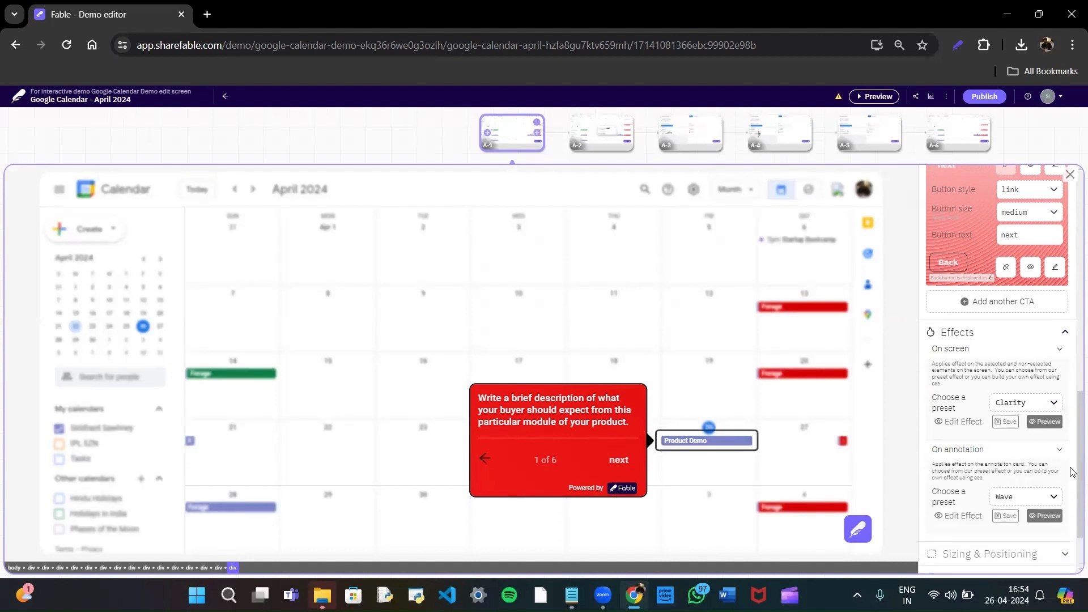
pyautogui.scroll(-2, 1073, 473)
pyautogui.click(1025, 425)
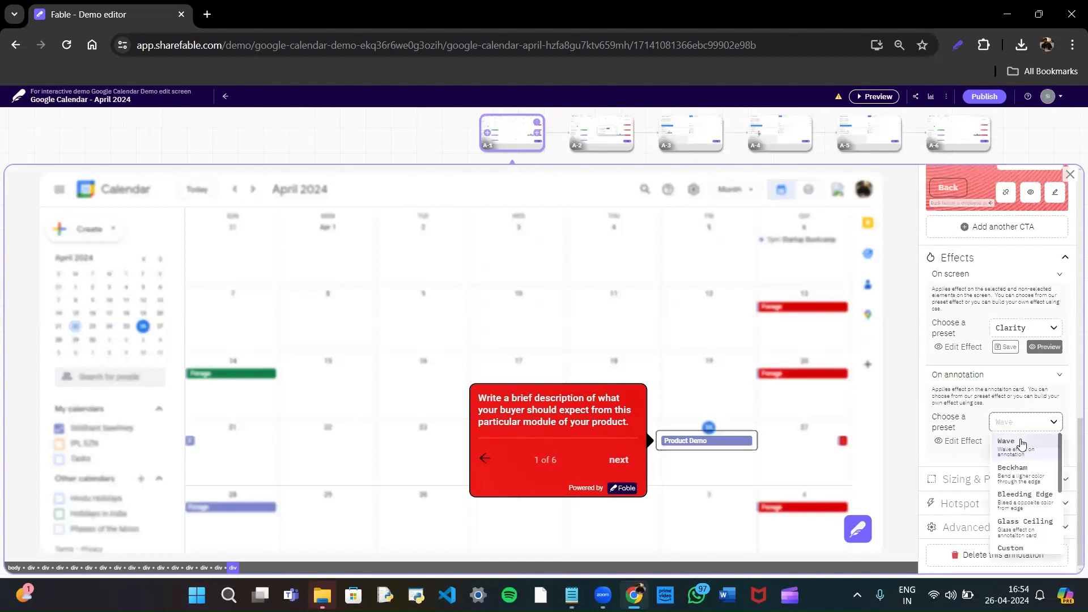
pyautogui.click(1025, 496)
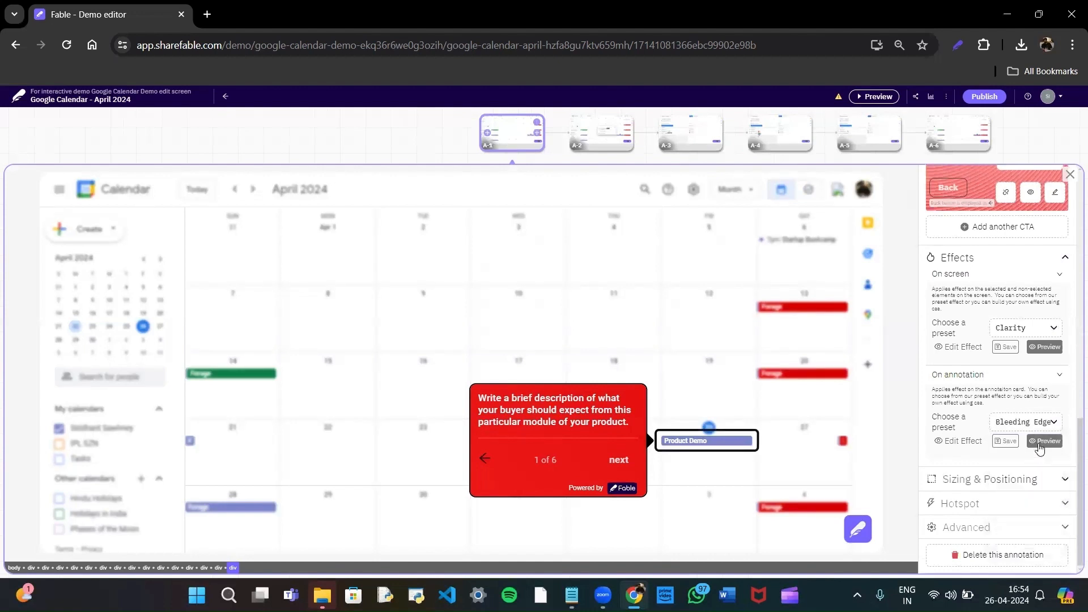
pyautogui.click(1004, 442)
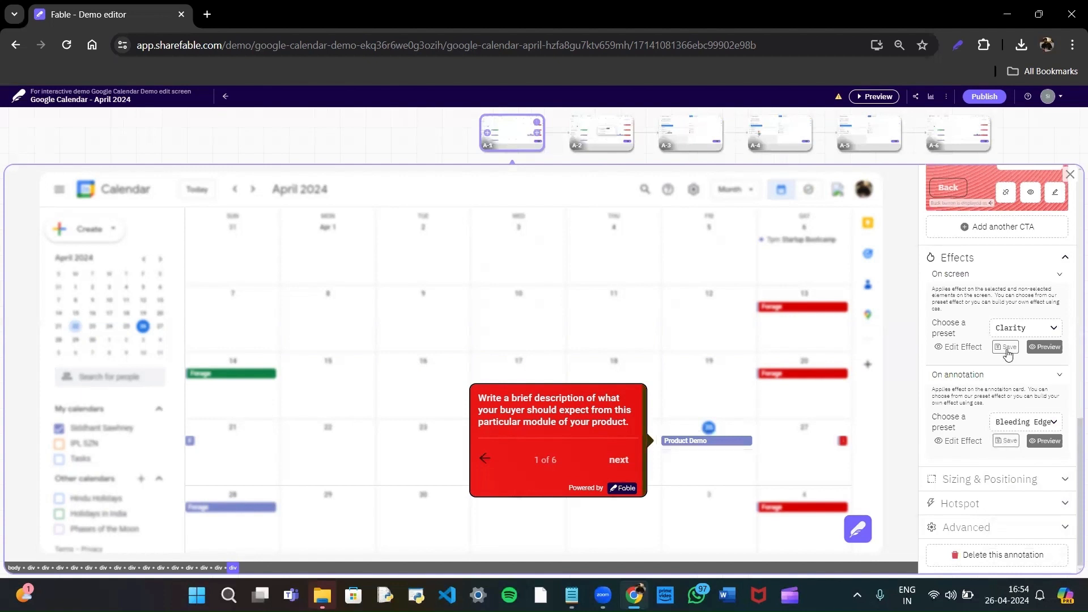
# Switch the annotation to custom positioning, try top-center, place it at left-center, and choose small box sizing.
pyautogui.click(1035, 482)
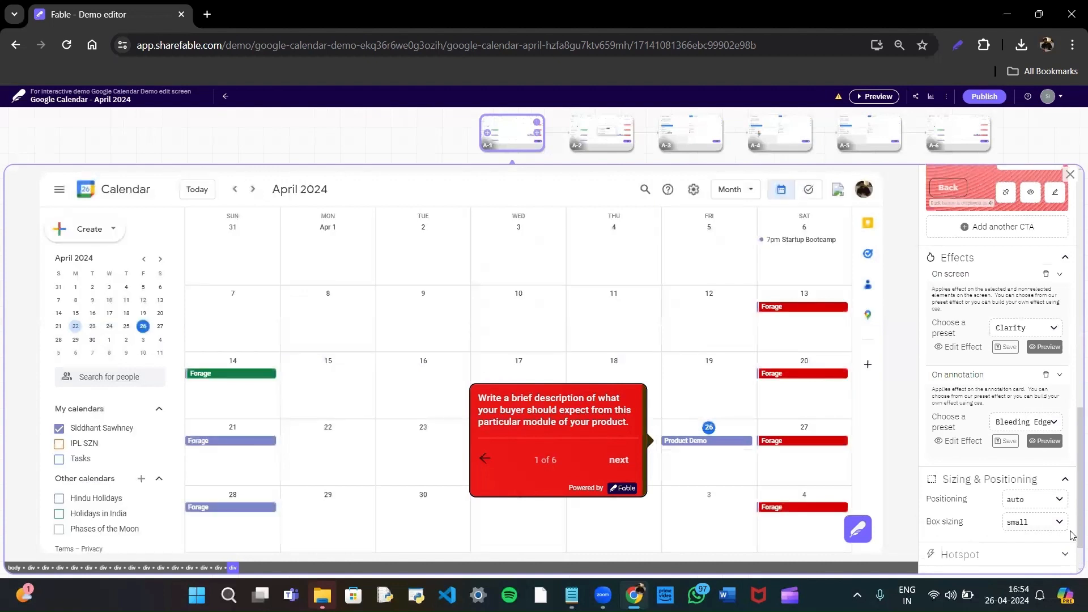
pyautogui.scroll(-1, 1073, 536)
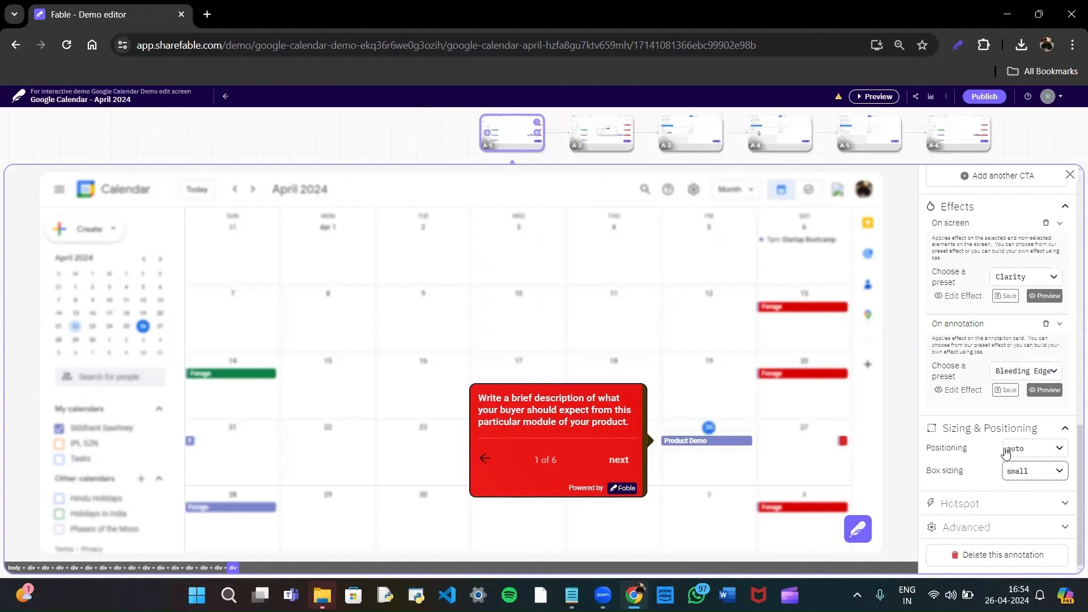
pyautogui.click(1018, 454)
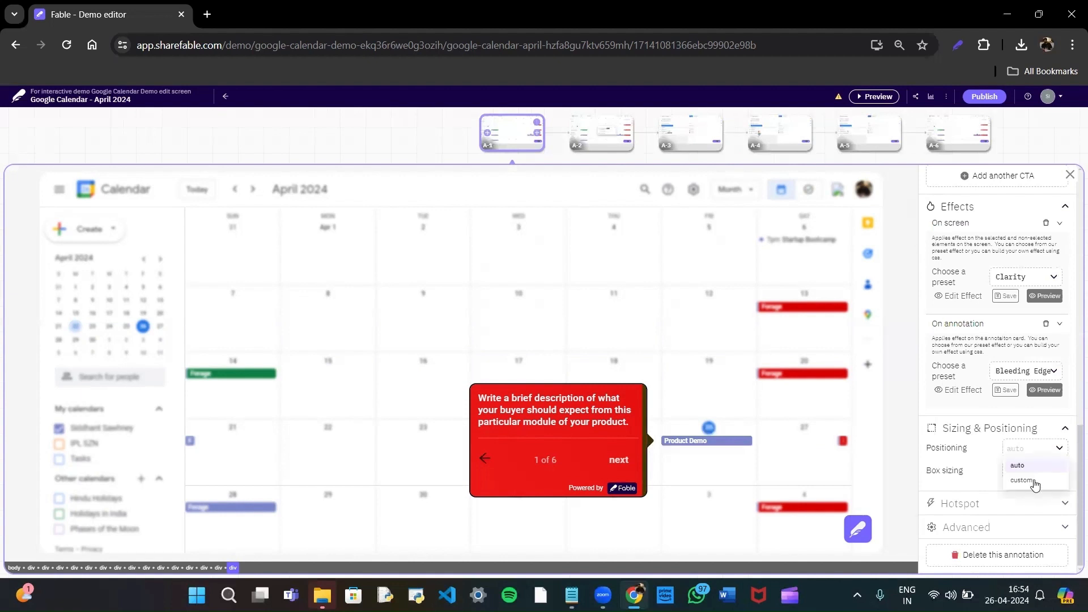
pyautogui.click(1033, 481)
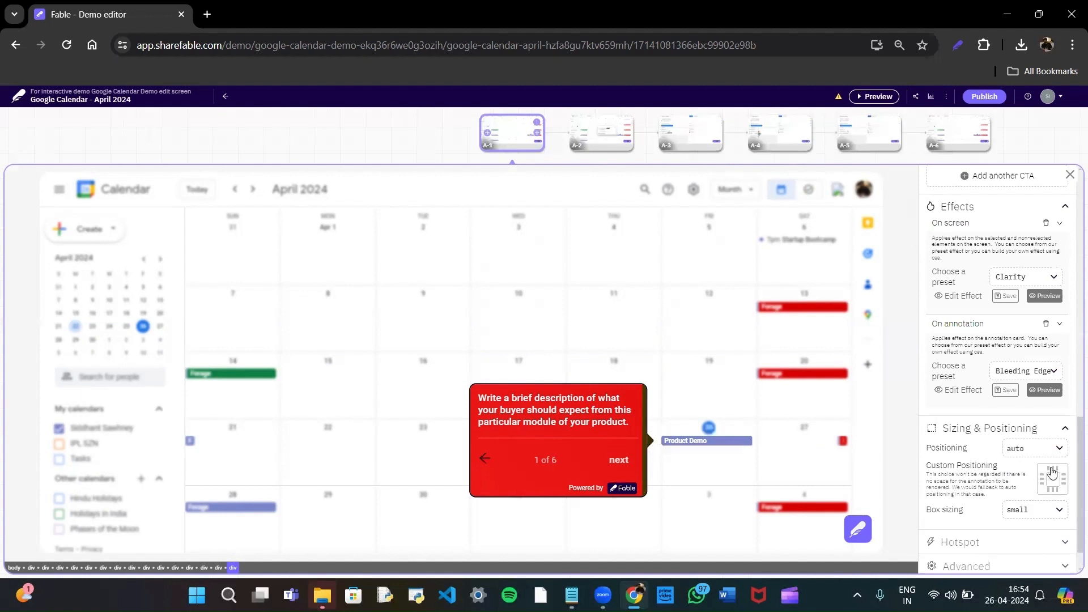
pyautogui.click(1052, 471)
pyautogui.click(1051, 476)
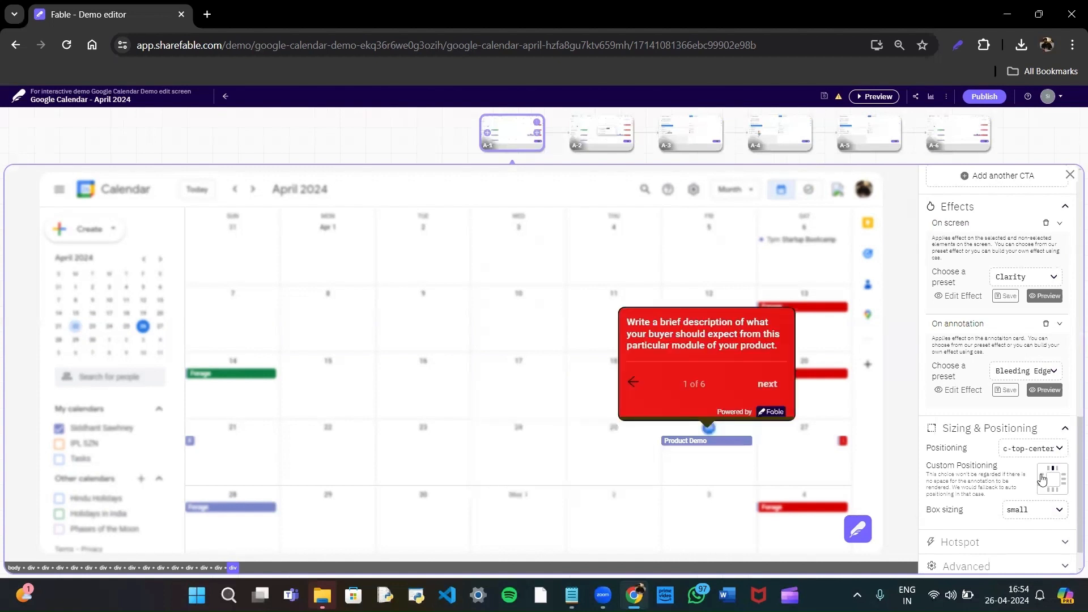
pyautogui.click(1042, 481)
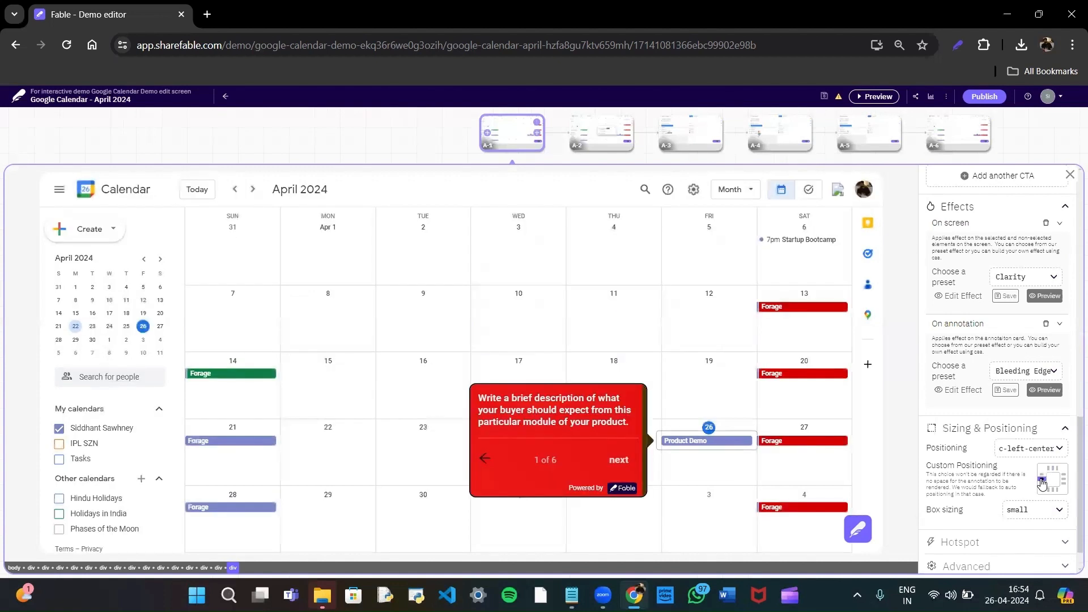
pyautogui.click(1061, 511)
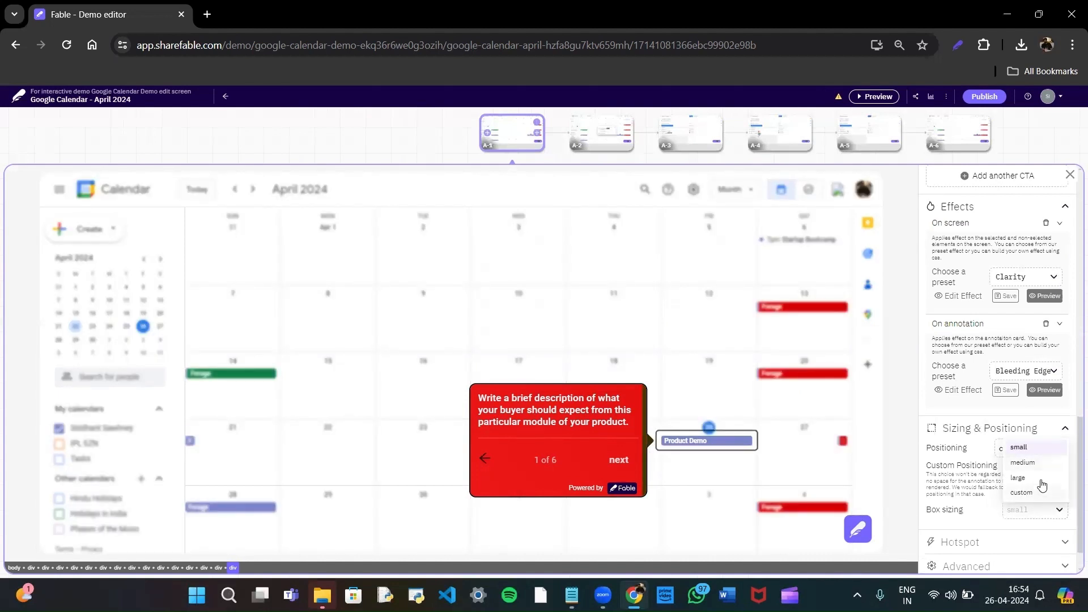
pyautogui.click(1024, 448)
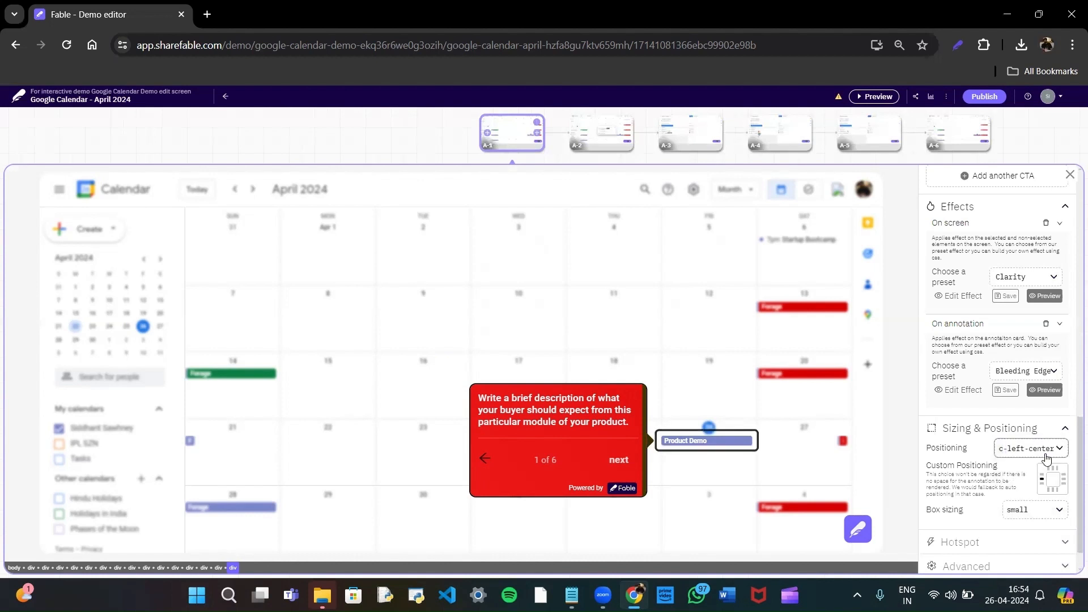
# Hide the annotation through its hotspot settings and show it again.
pyautogui.scroll(-1, 1073, 496)
pyautogui.scroll(-1, 1073, 496)
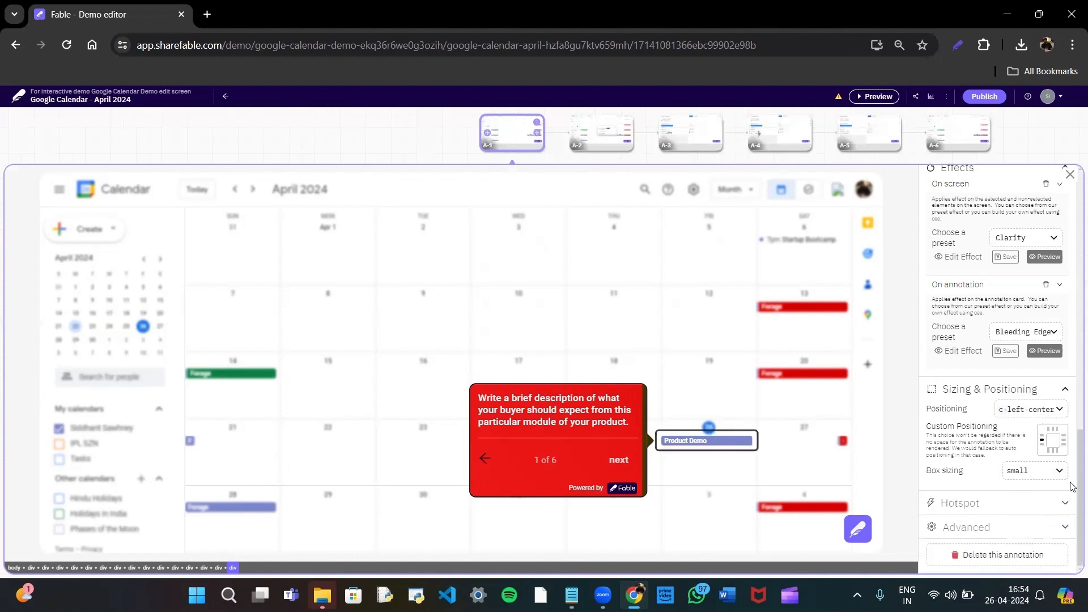
pyautogui.click(1046, 506)
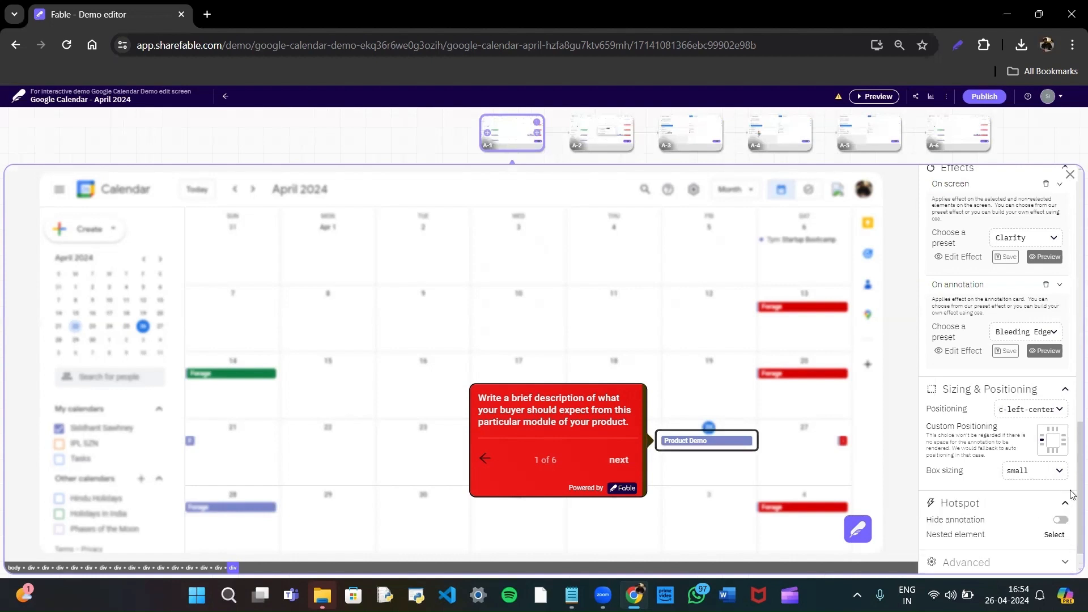
pyautogui.scroll(-2, 1074, 492)
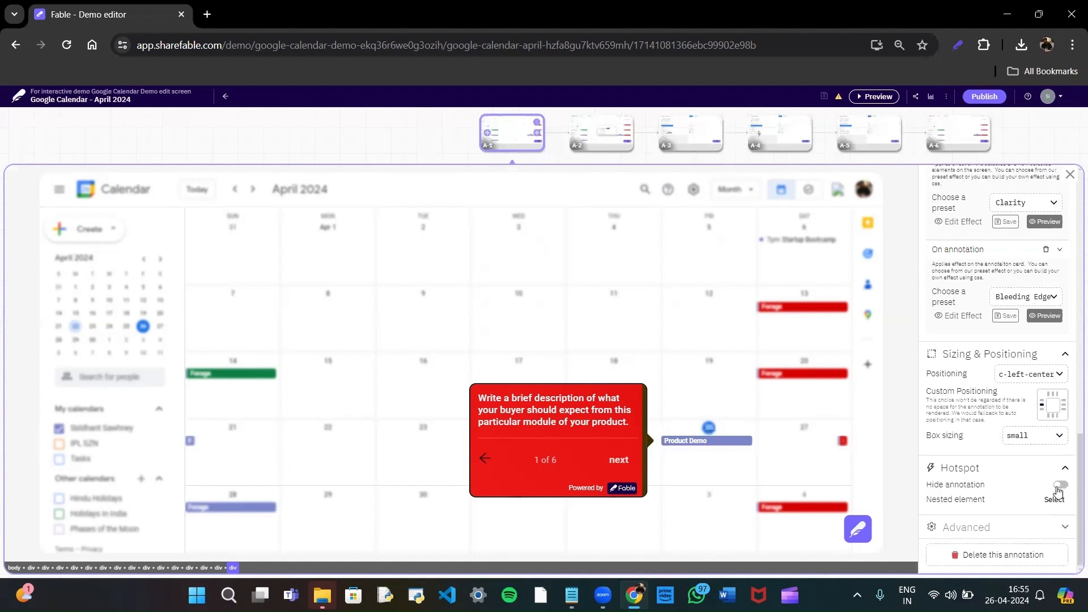
pyautogui.click(1058, 488)
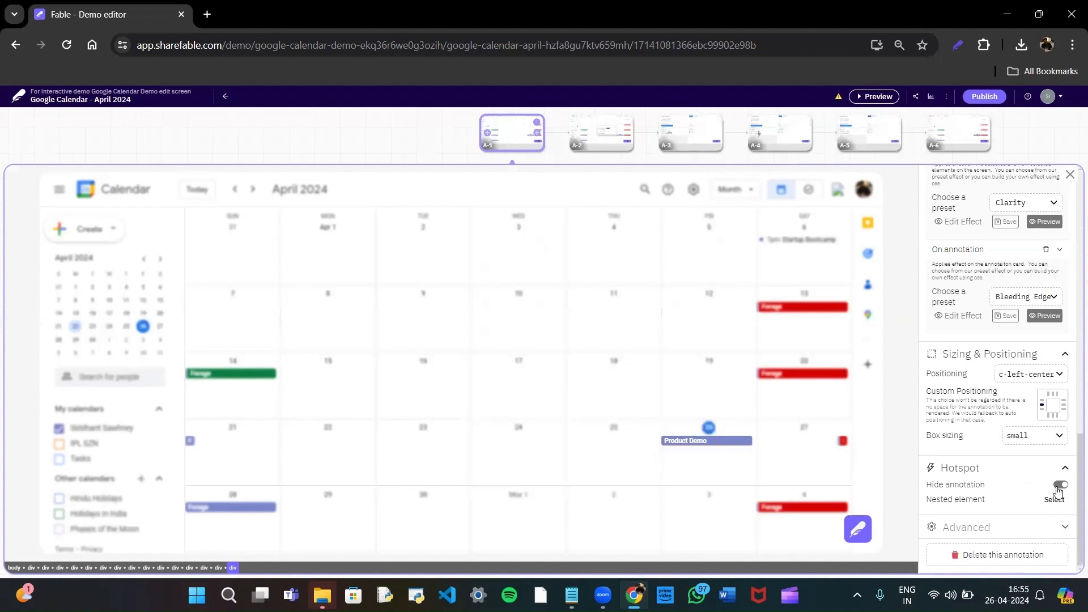
pyautogui.click(1060, 485)
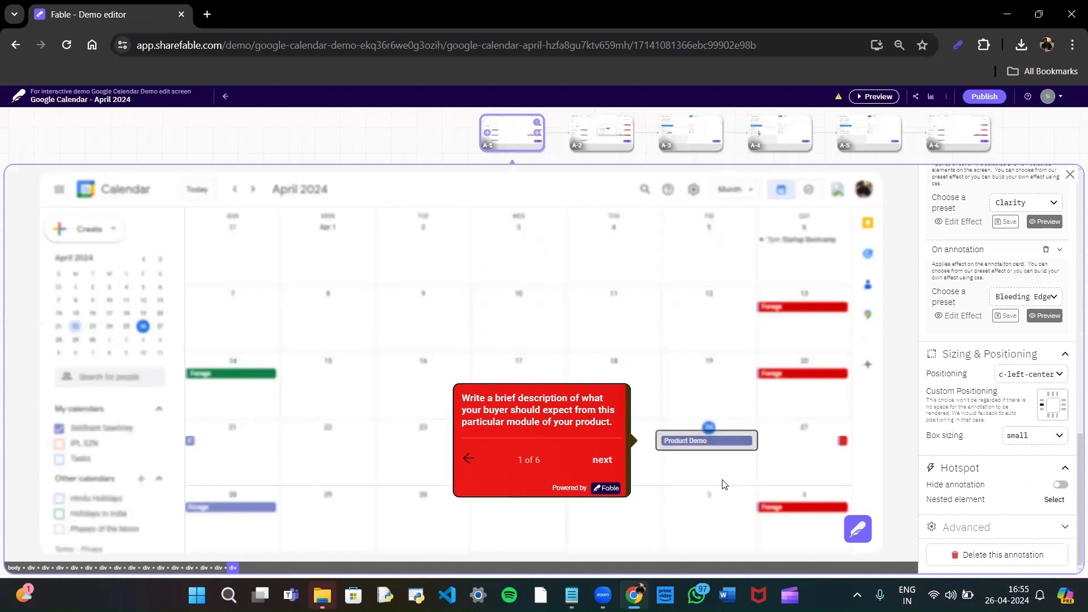
# Try the overlay option in the annotation's advanced settings and turn it back off.
pyautogui.click(1003, 527)
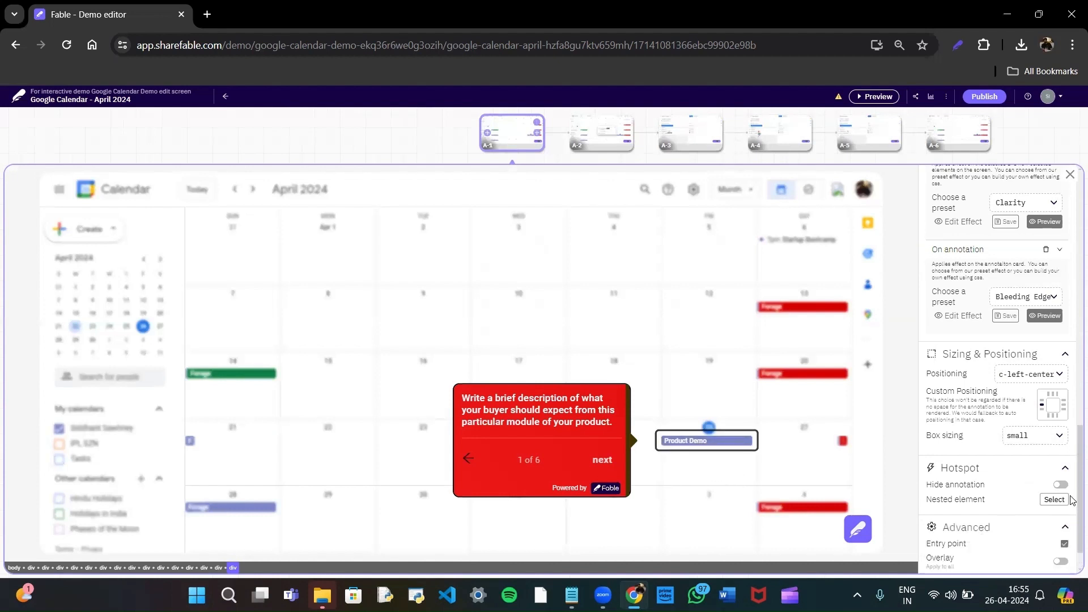
pyautogui.scroll(-1, 1073, 526)
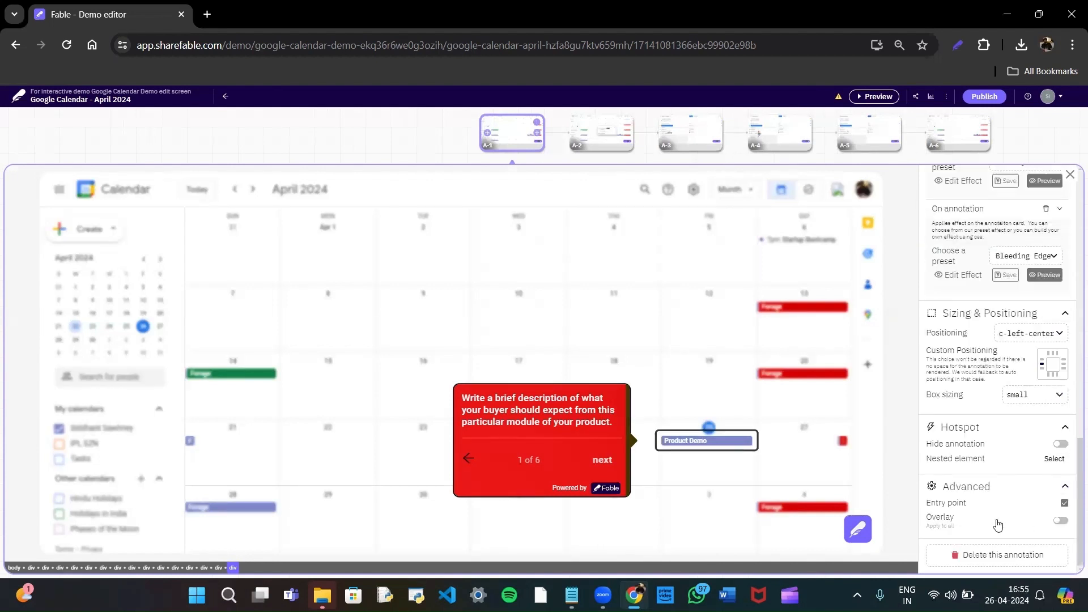
pyautogui.click(1058, 521)
pyautogui.click(1058, 521)
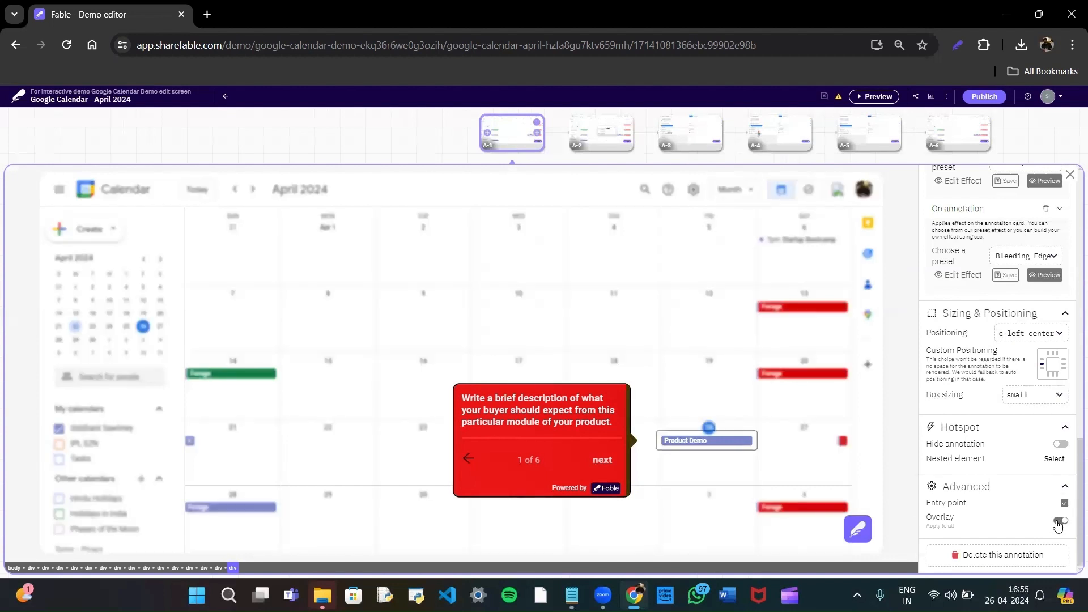
pyautogui.click(1058, 522)
# Change the effect preset on the annotation card to Custom and look through its editable CSS code.
pyautogui.scroll(2, 1074, 500)
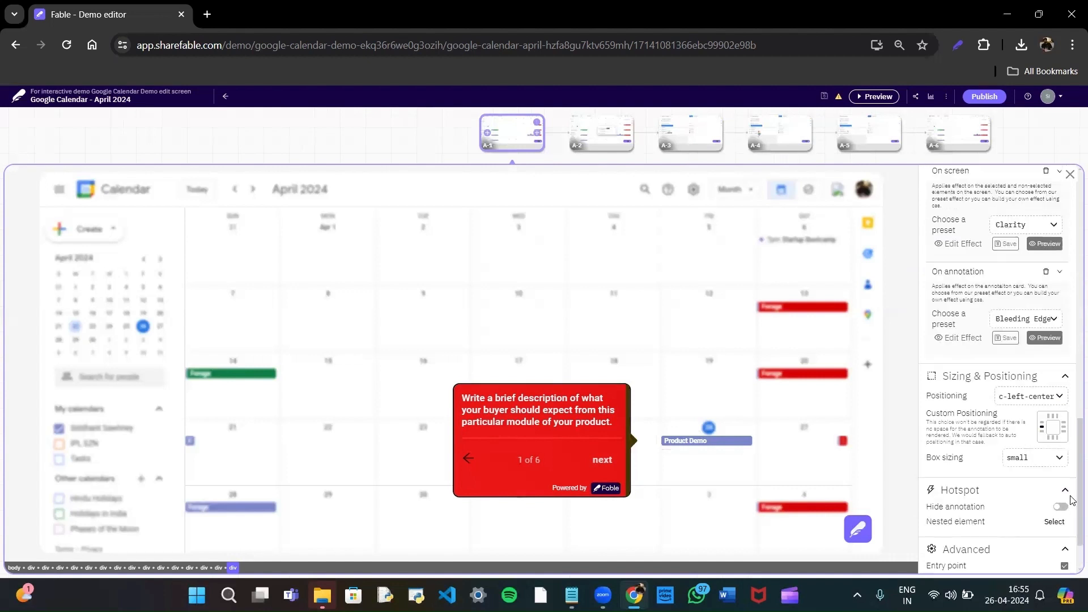
pyautogui.click(1040, 394)
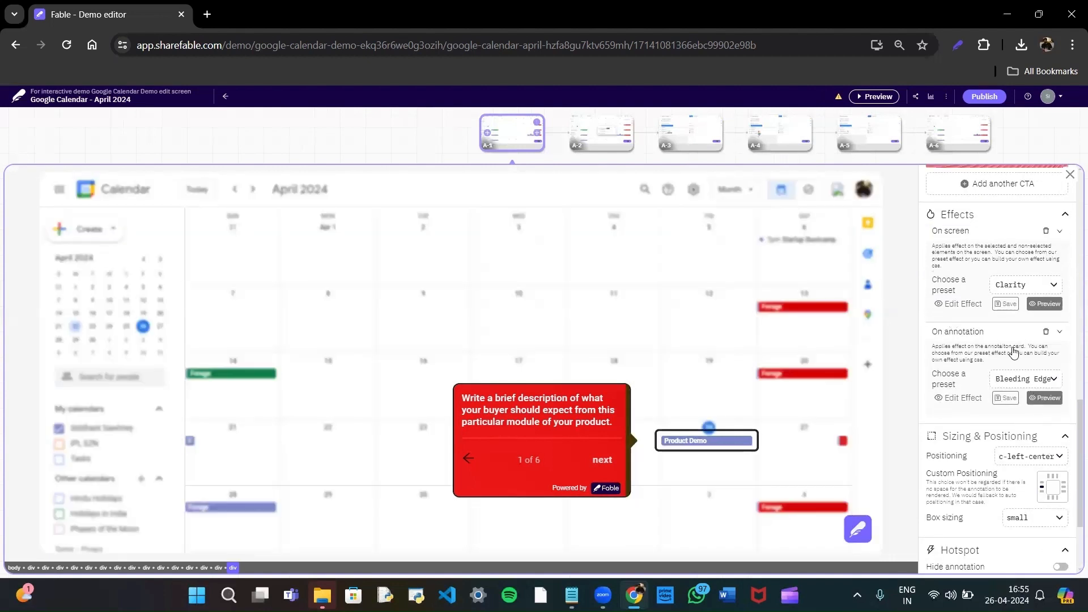
pyautogui.click(1019, 383)
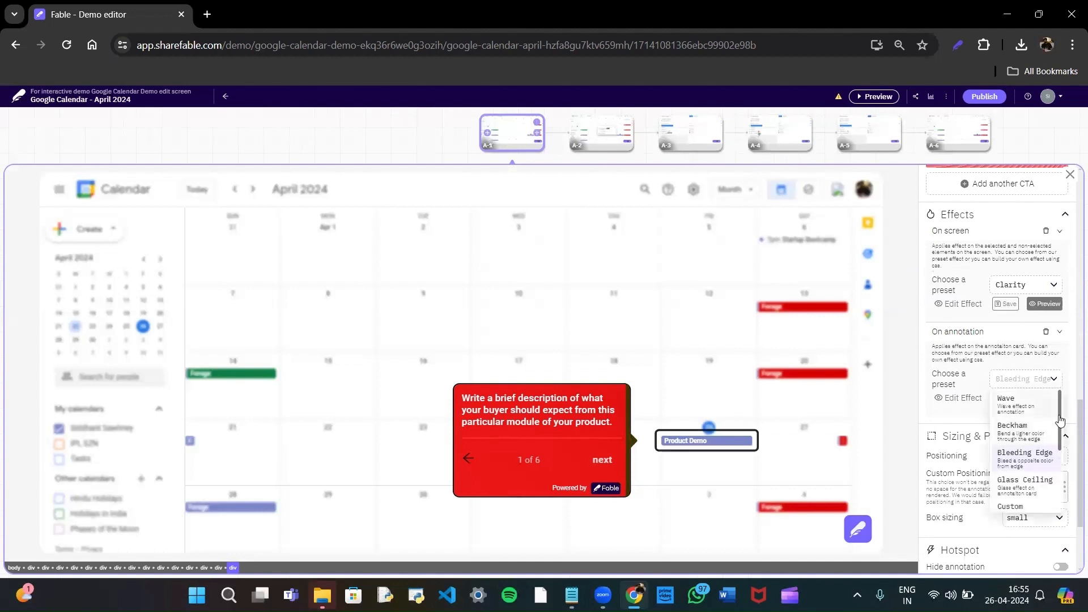
pyautogui.scroll(-1, 1055, 441)
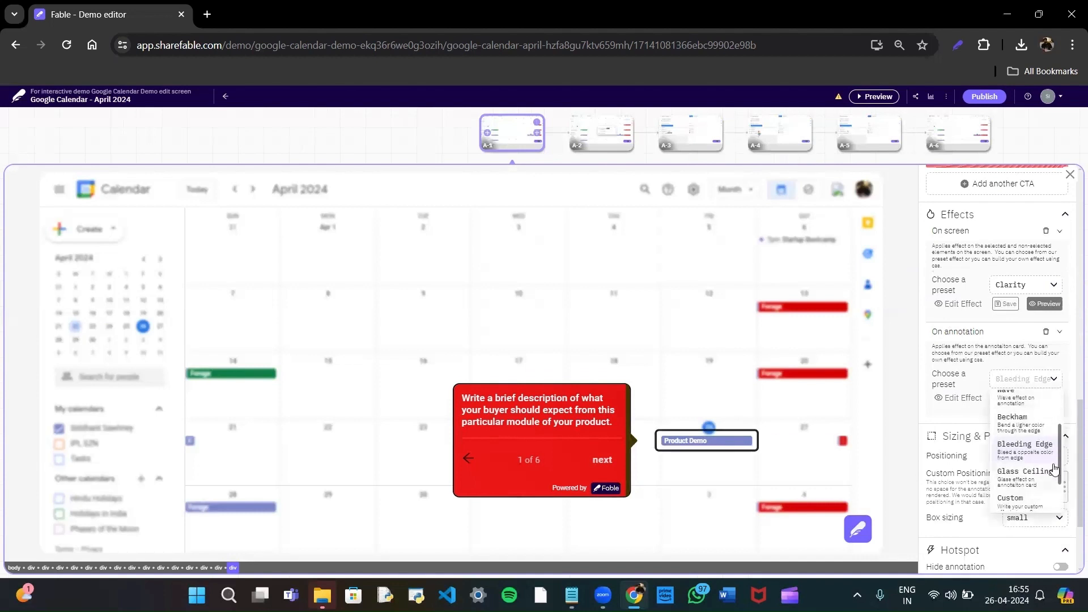
pyautogui.scroll(-1, 1056, 476)
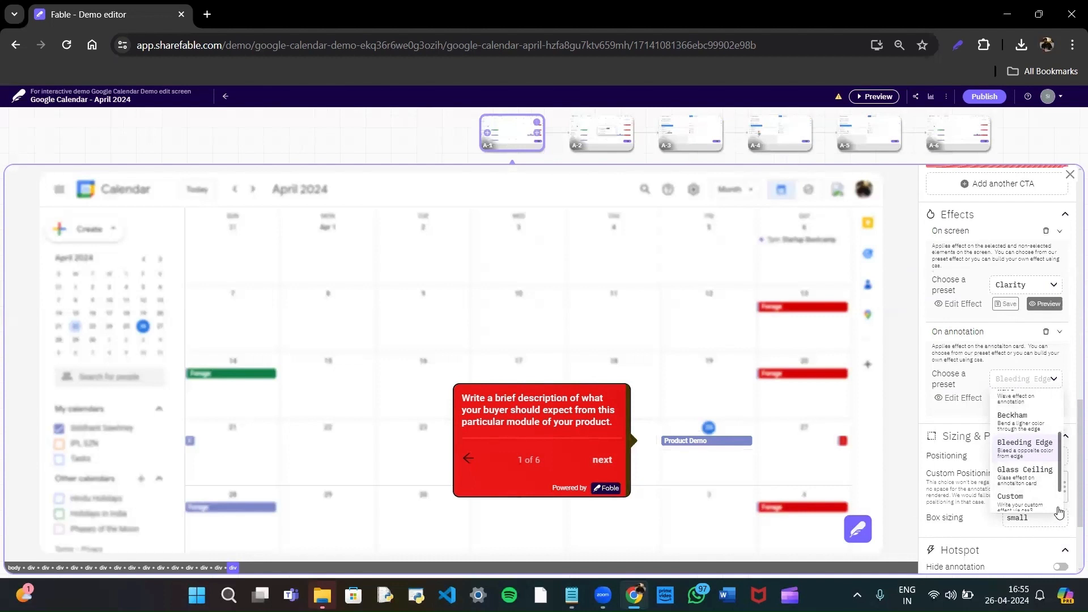
pyautogui.scroll(-1, 1059, 512)
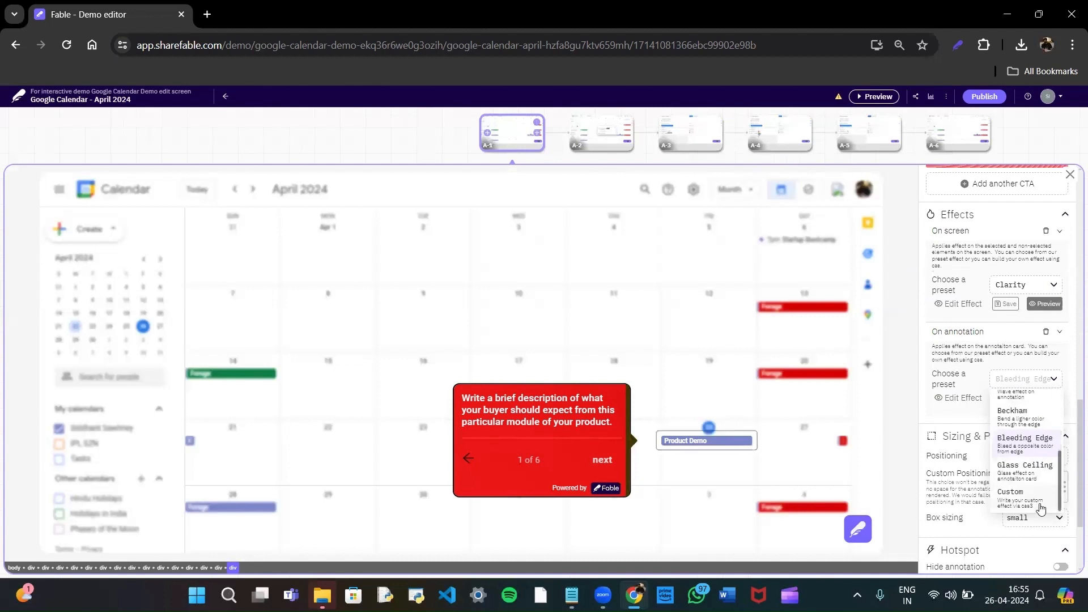
pyautogui.click(1041, 499)
pyautogui.moveTo(1057, 409); pyautogui.dragTo(1057, 424)
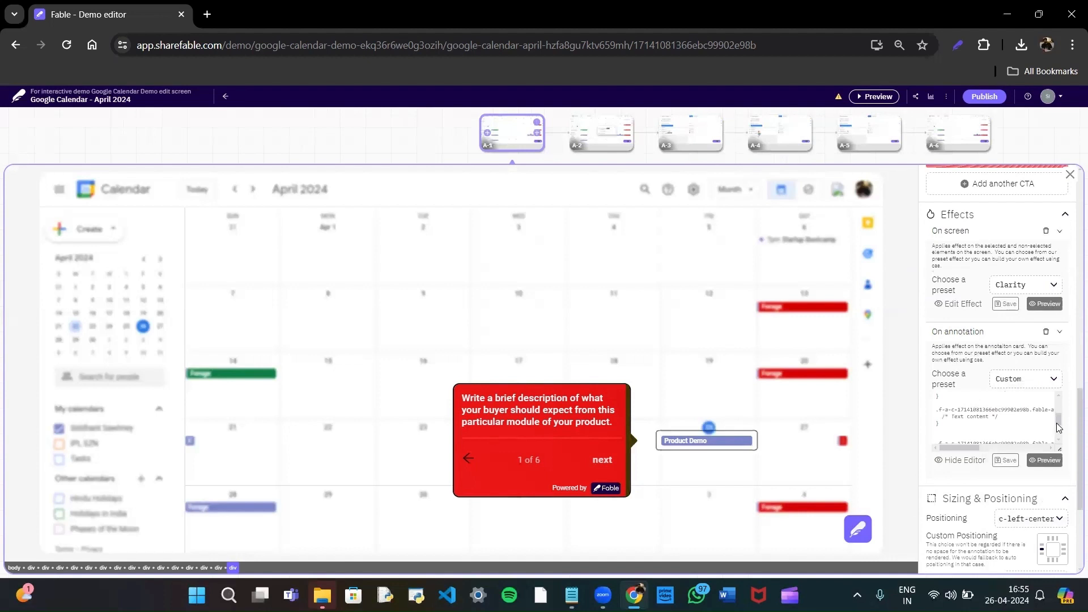